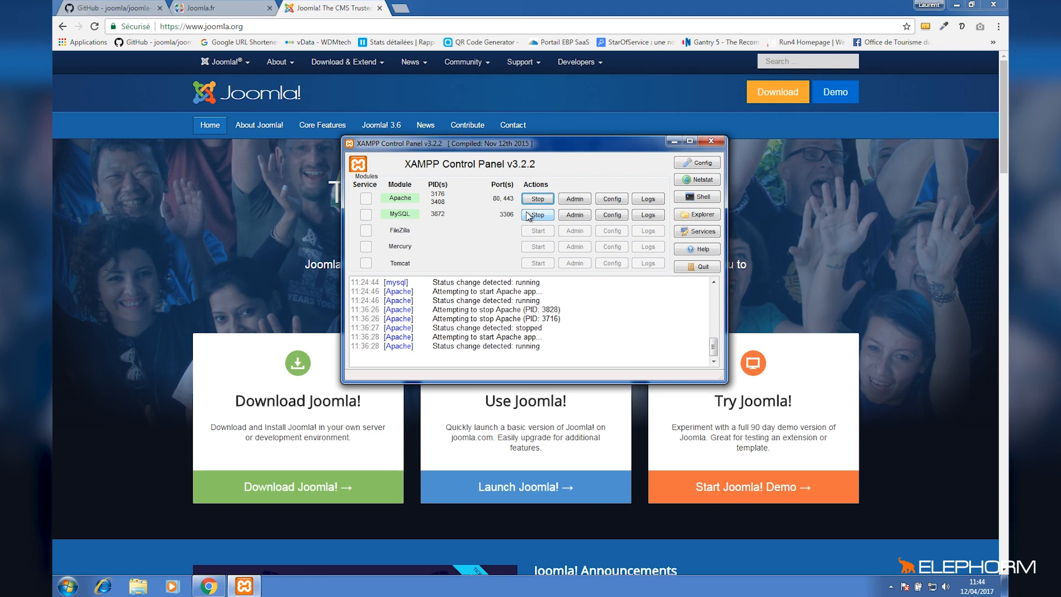
Download the joomla-cms staging branch from GitHub as a ZIP file into the Téléchargements folder.
{"action": "left_click", "coordinate": [674, 141]}
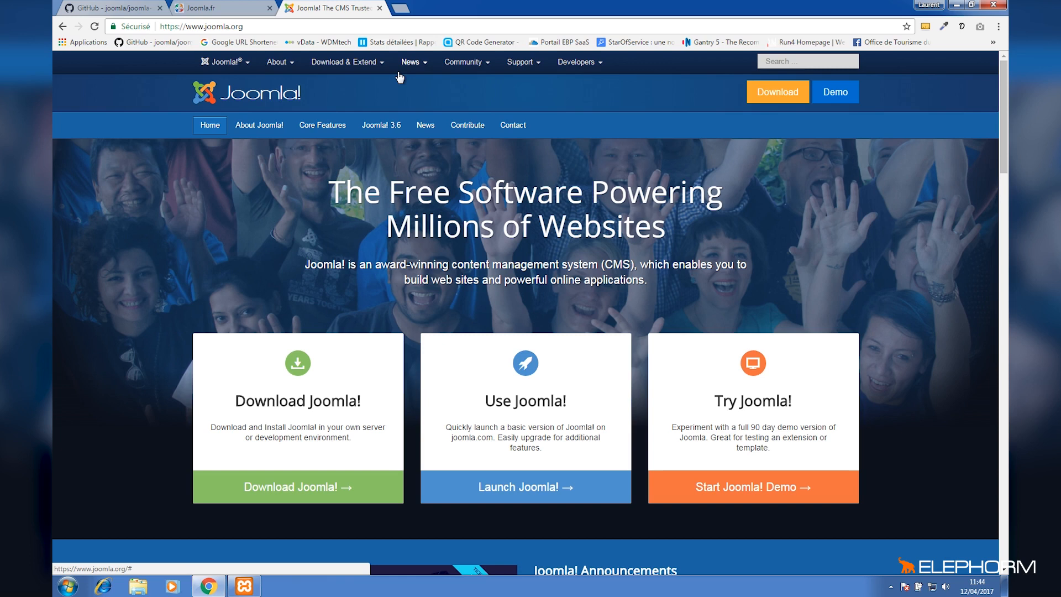
{"action": "left_click", "coordinate": [224, 10]}
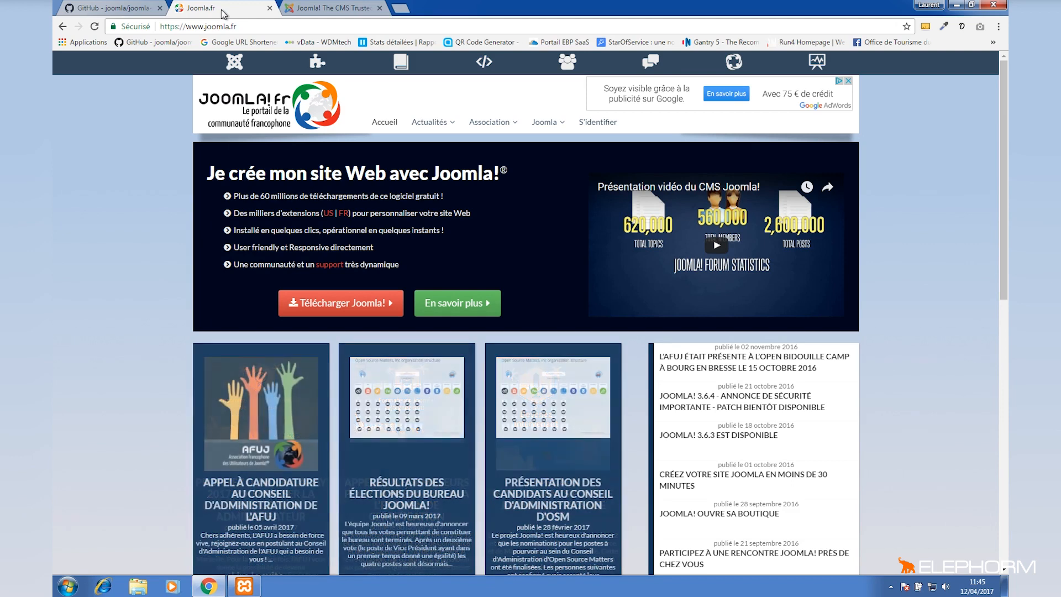
{"action": "left_click", "coordinate": [117, 10]}
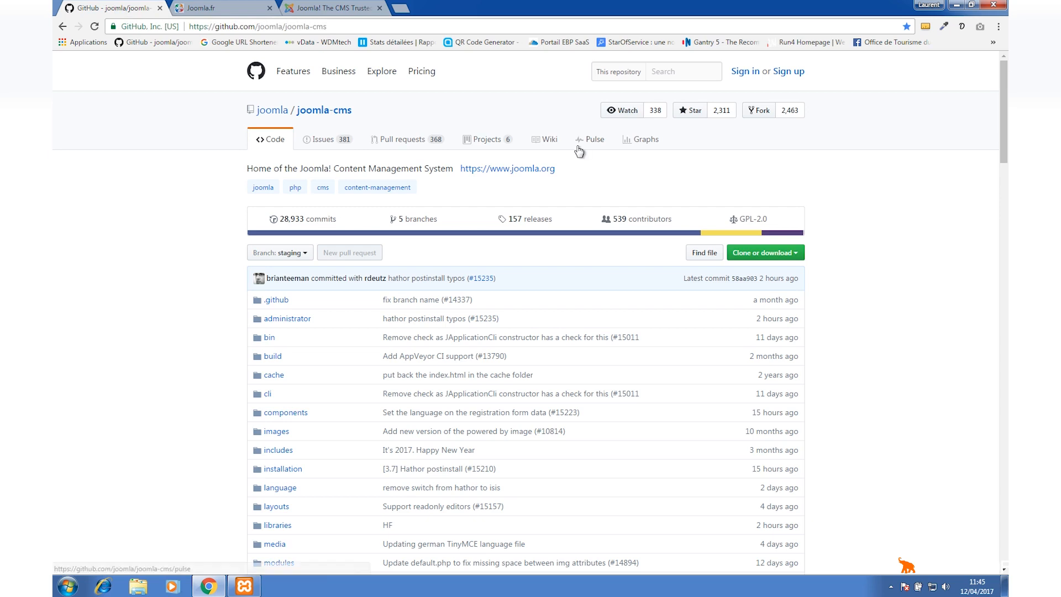
{"action": "left_click", "coordinate": [762, 255]}
{"action": "left_click", "coordinate": [757, 342]}
{"action": "left_click", "coordinate": [114, 85]}
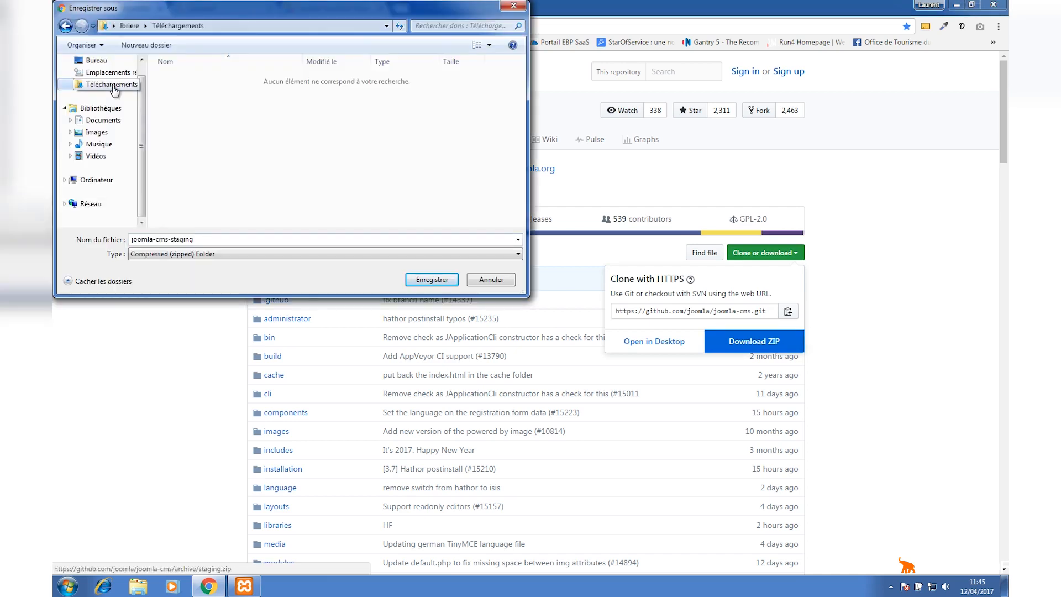
{"action": "left_click", "coordinate": [442, 283]}
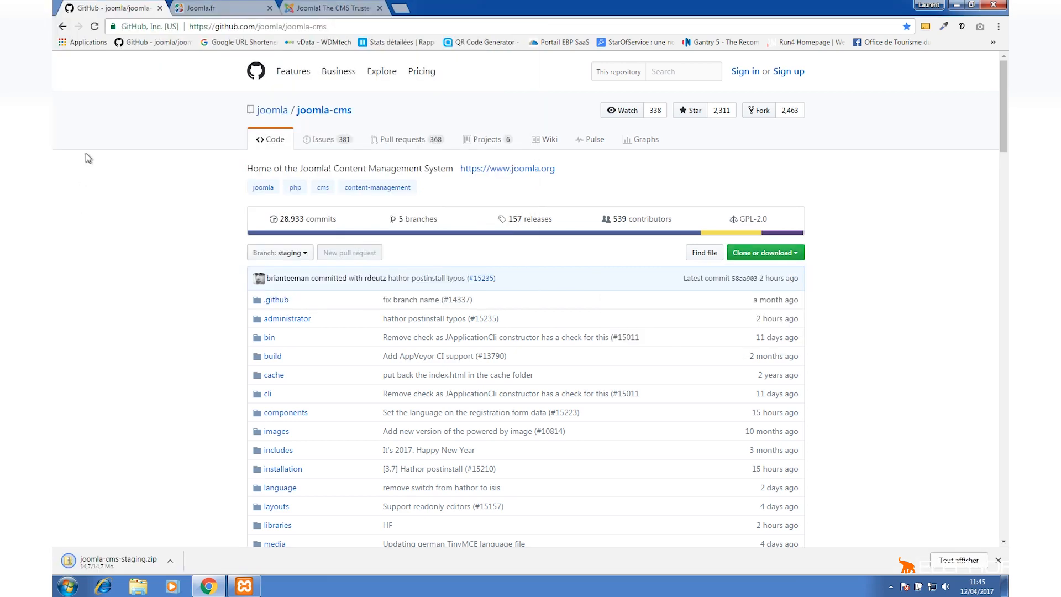
Examine the Joomla.fr download page for the French Joomla 3.x installation package.
{"action": "left_click", "coordinate": [219, 9]}
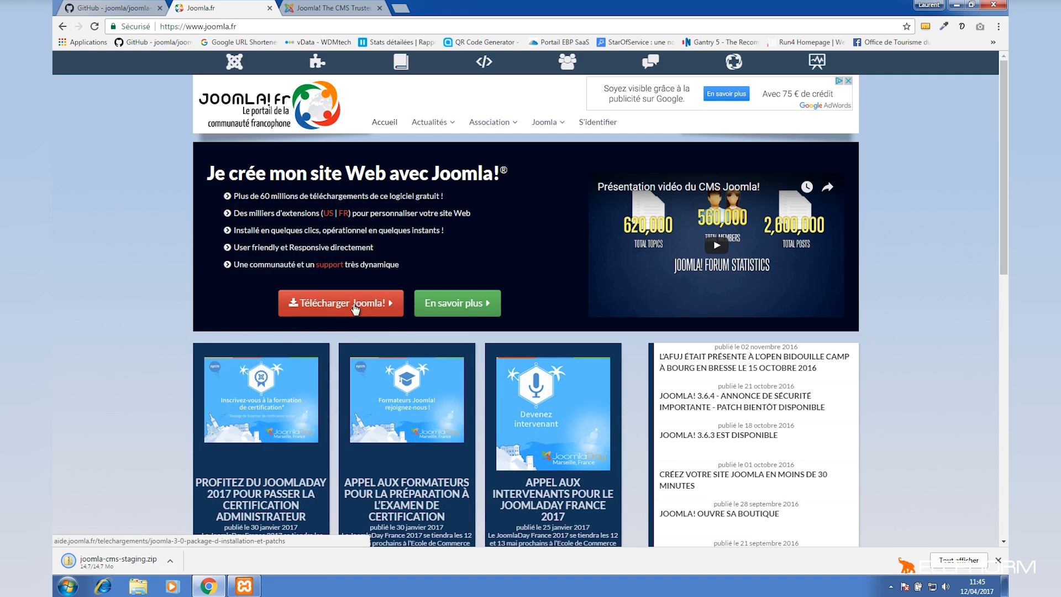
{"action": "left_click", "coordinate": [362, 304]}
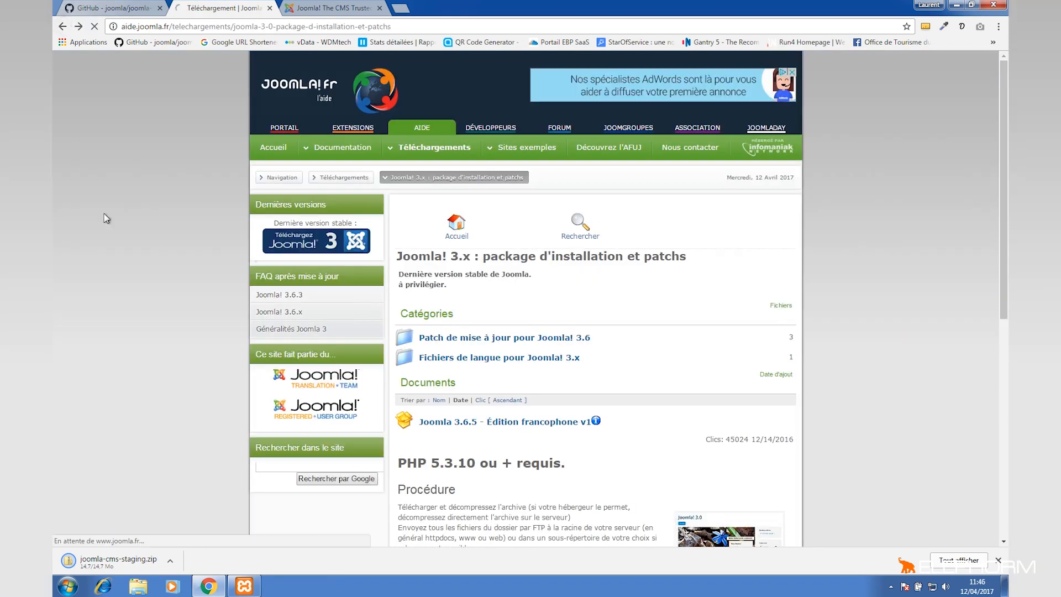
{"action": "key", "text": "alt+Left"}
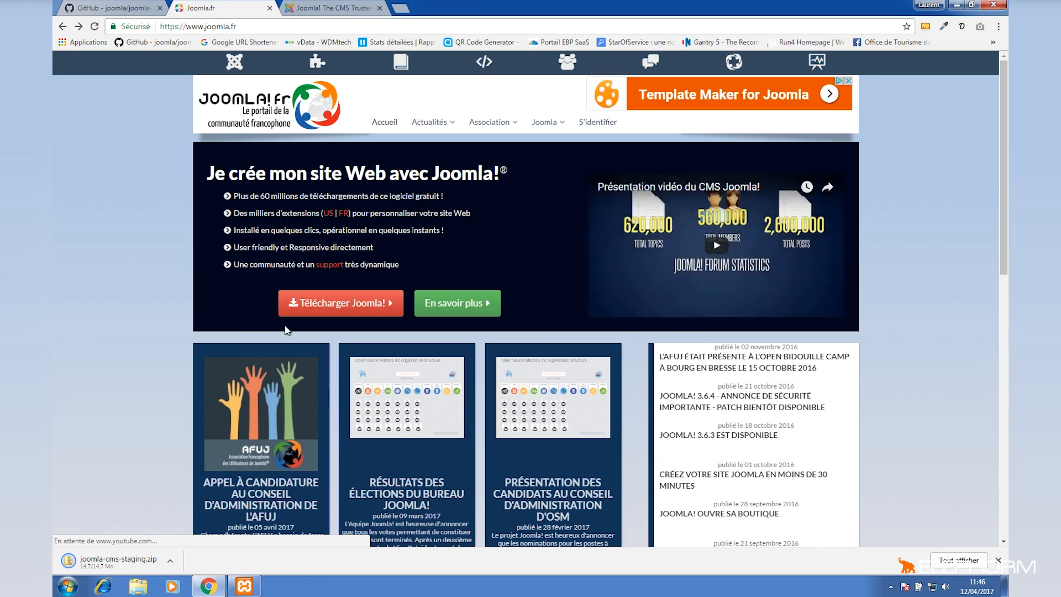
{"action": "left_click", "coordinate": [335, 307]}
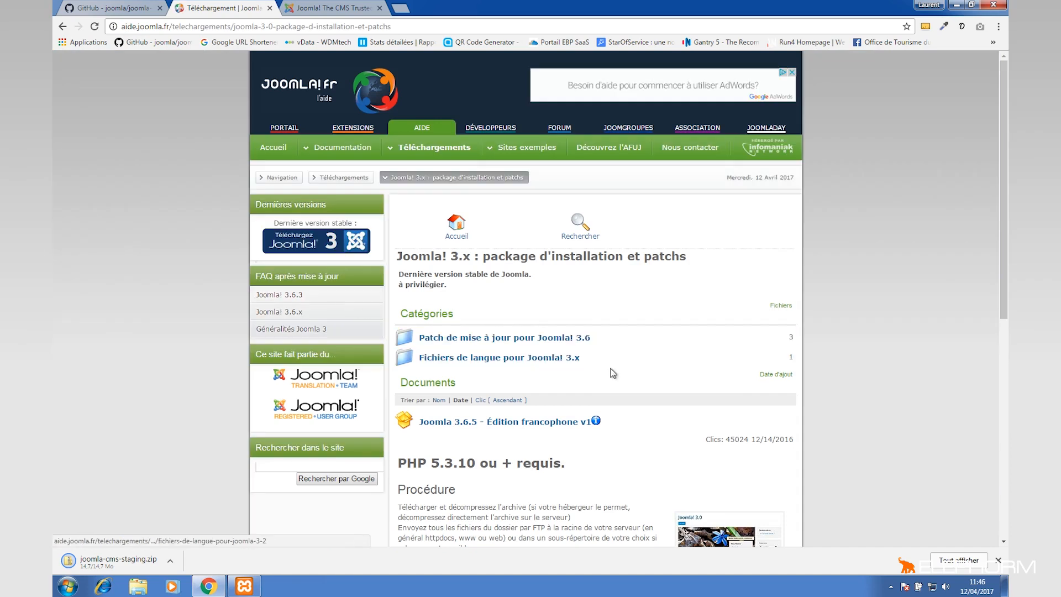
{"action": "scroll", "coordinate": [612, 373], "scroll_direction": "down", "scroll_amount": 3}
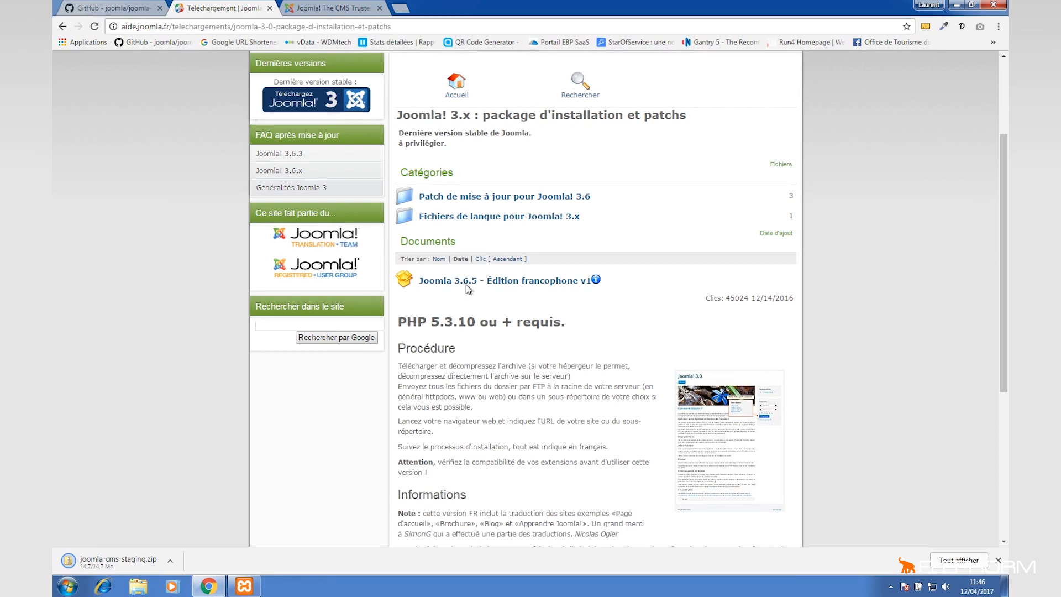
{"action": "scroll", "coordinate": [558, 343], "scroll_direction": "down", "scroll_amount": 1}
{"action": "right_click", "coordinate": [559, 343]}
{"action": "left_click", "coordinate": [518, 345]}
{"action": "scroll", "coordinate": [518, 345], "scroll_direction": "down", "scroll_amount": 3}
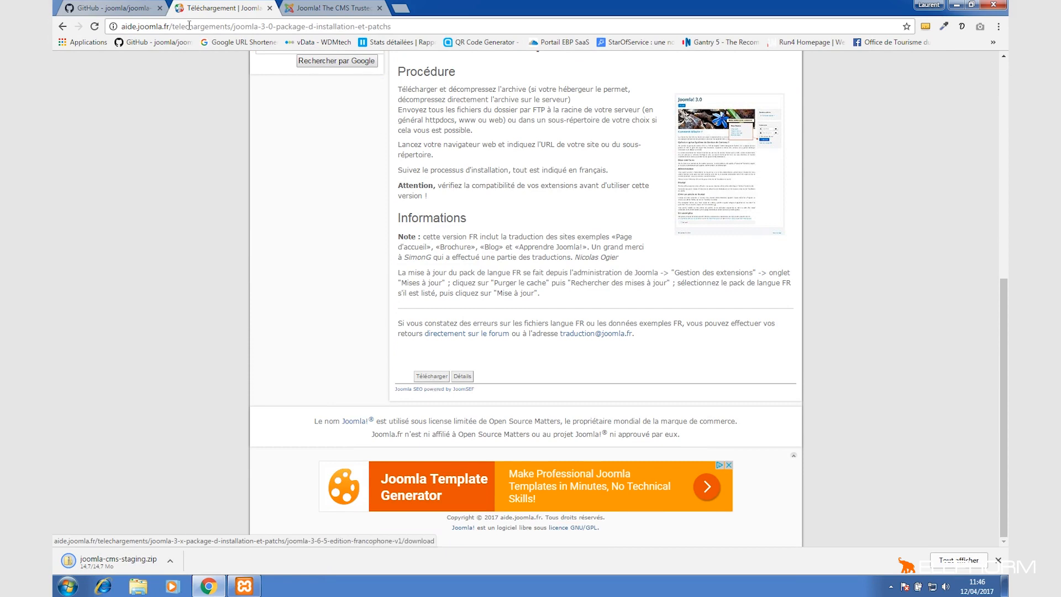
{"action": "left_click", "coordinate": [114, 7]}
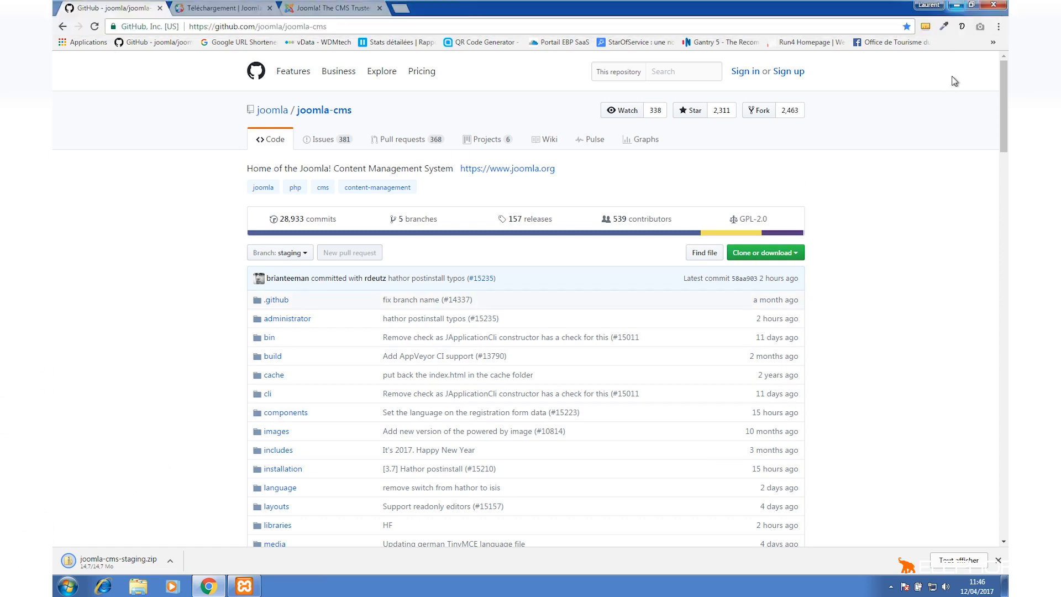
Extract the joomla-cms-staging ZIP in Téléchargements with the option to show extracted folders turned off.
{"action": "left_click", "coordinate": [952, 4]}
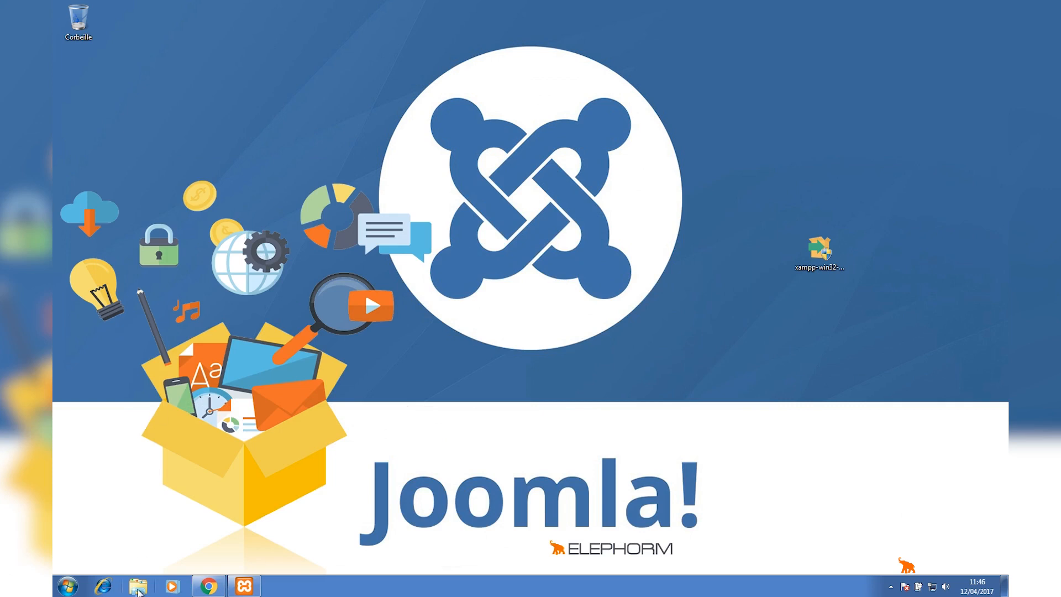
{"action": "left_click", "coordinate": [138, 587]}
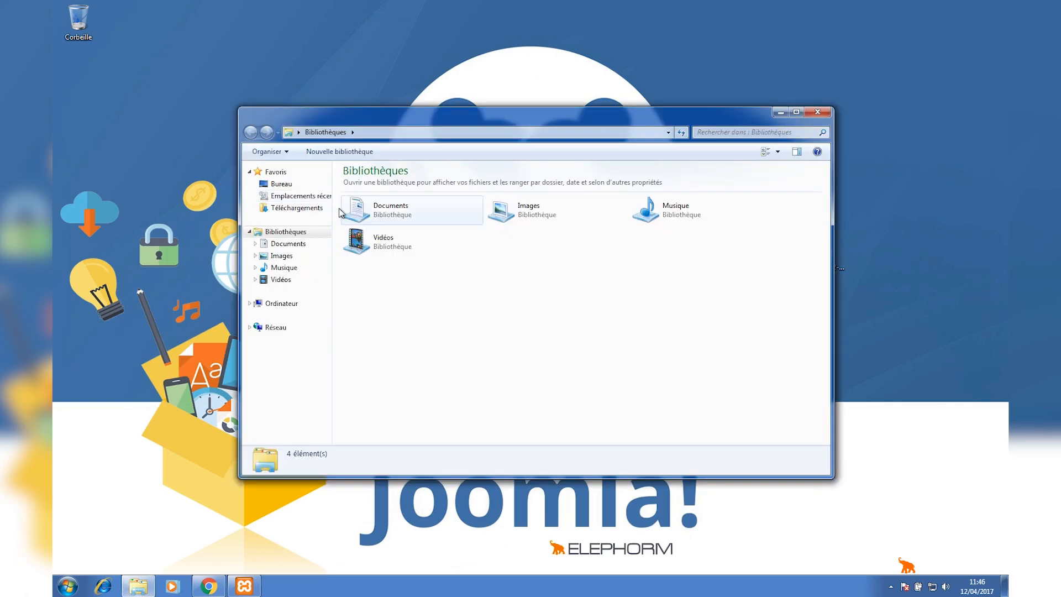
{"action": "left_click", "coordinate": [306, 209]}
{"action": "left_click", "coordinate": [401, 186]}
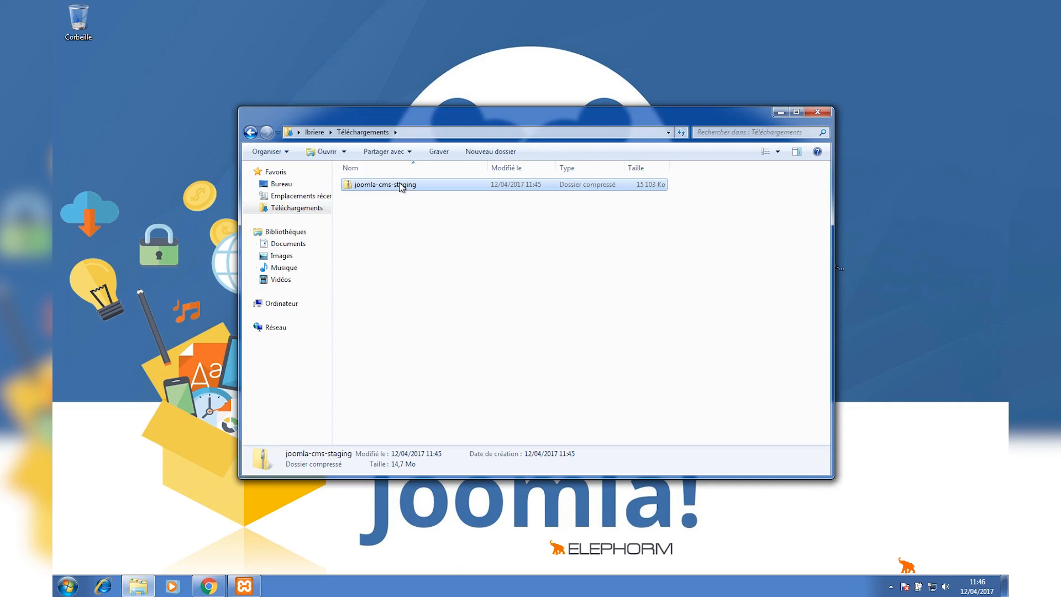
{"action": "right_click", "coordinate": [401, 186]}
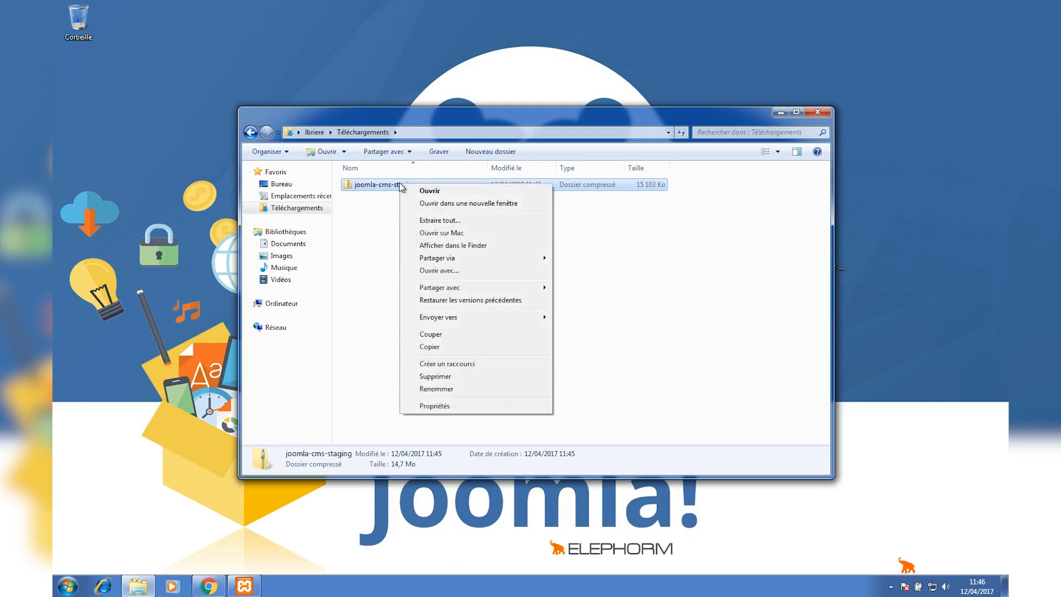
{"action": "left_click", "coordinate": [440, 221]}
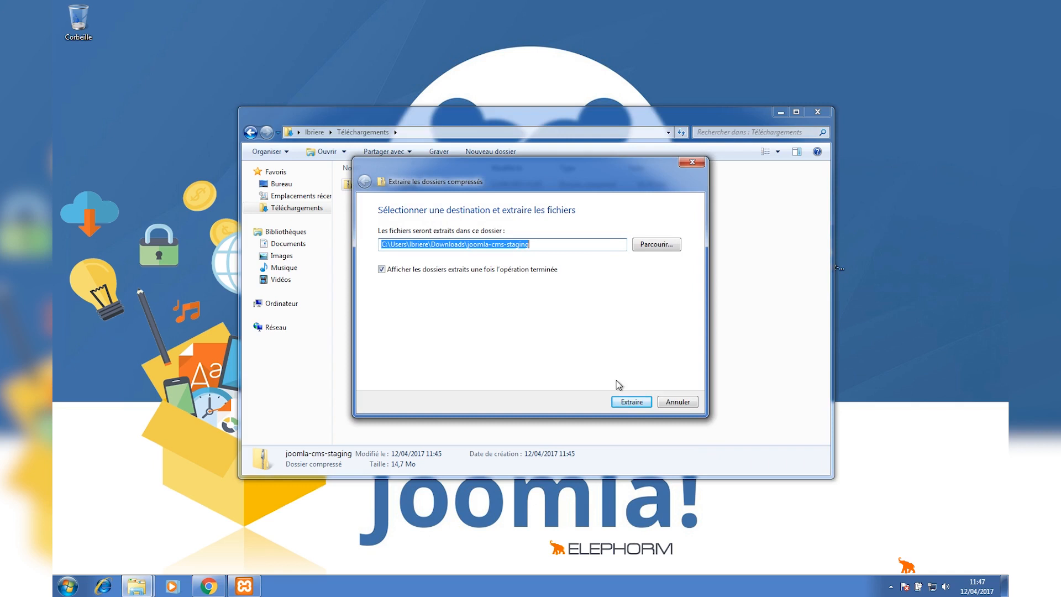
{"action": "left_click", "coordinate": [520, 267]}
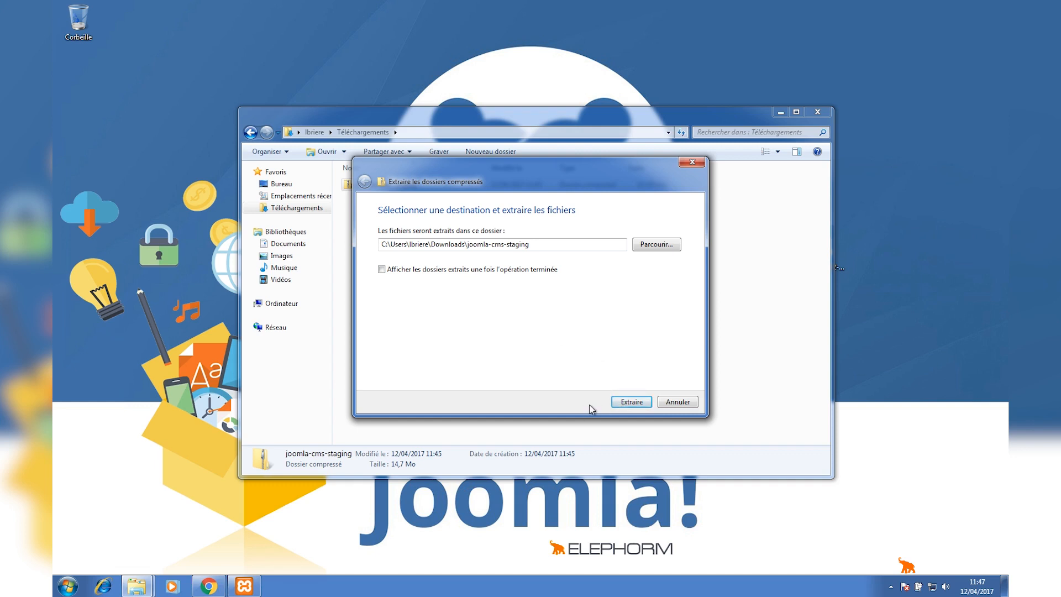
{"action": "left_click", "coordinate": [627, 405]}
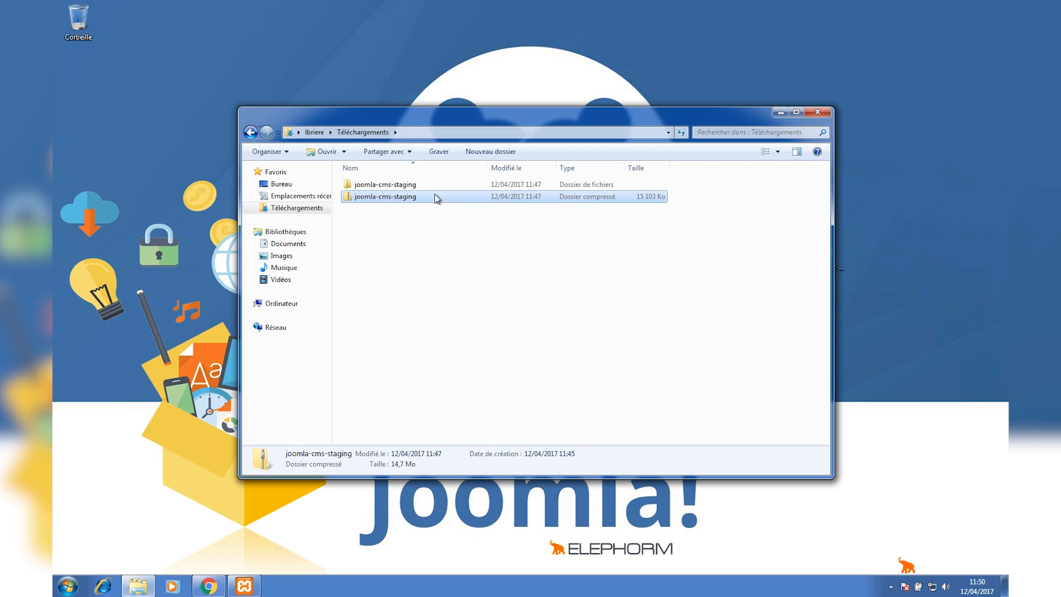
Browse the htdocs folder inside C:\xampp on the local disk to examine its contents.
{"action": "left_click", "coordinate": [398, 198]}
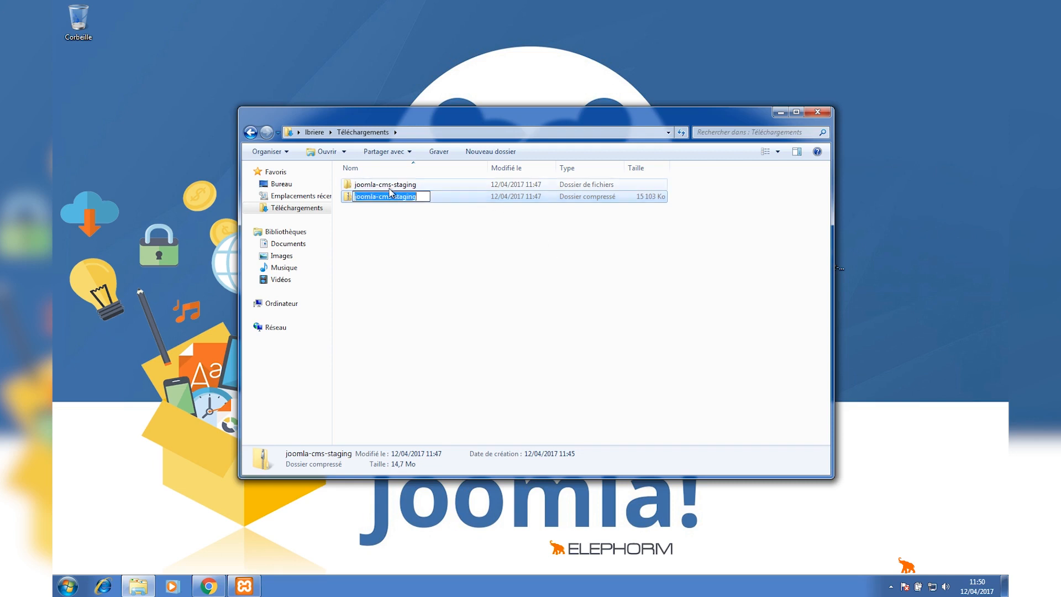
{"action": "left_click", "coordinate": [390, 187]}
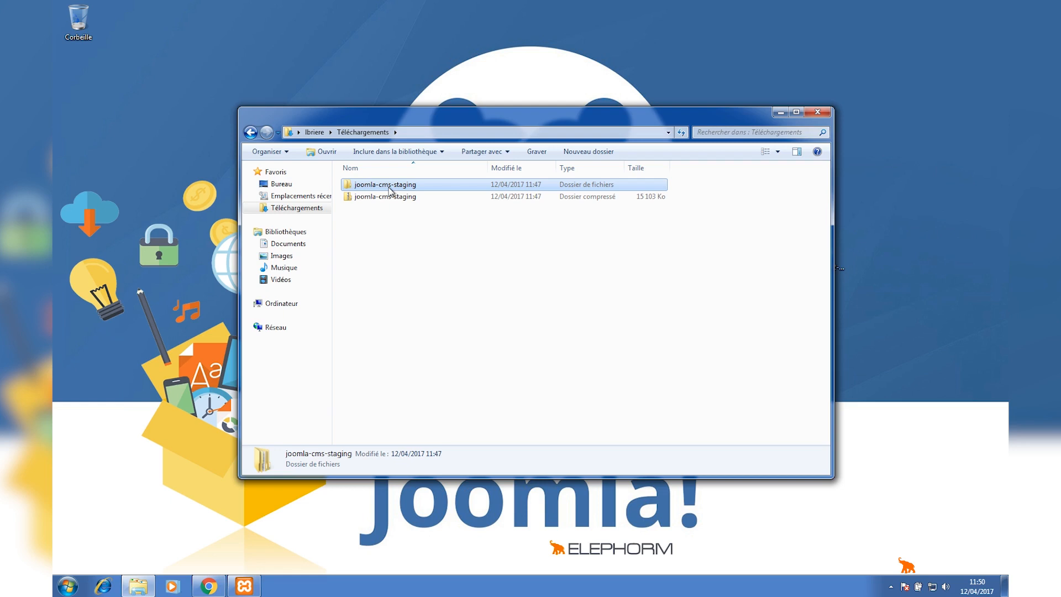
{"action": "left_click", "coordinate": [281, 306]}
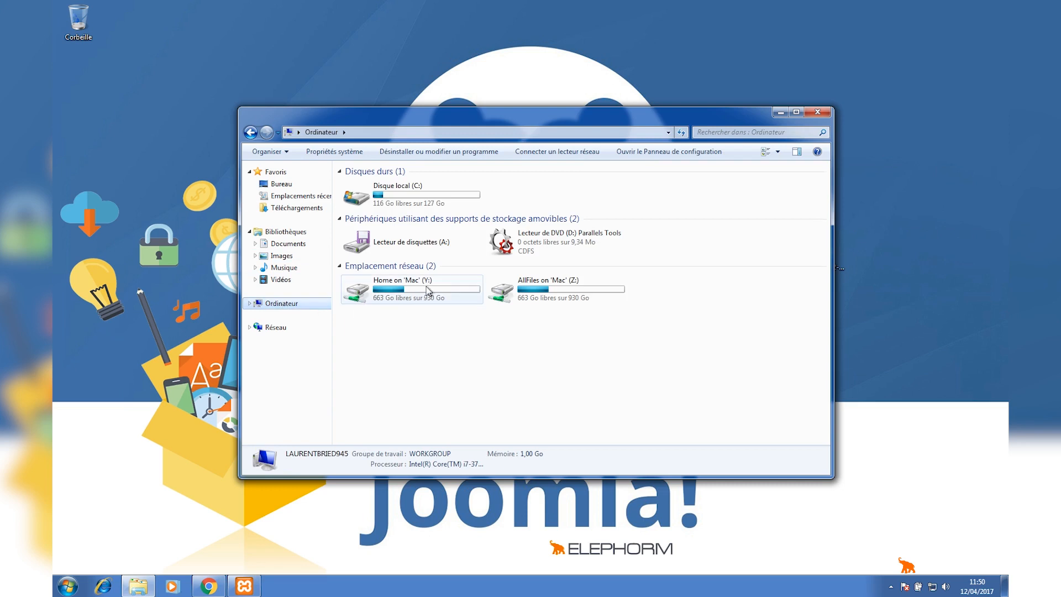
{"action": "mouse_move", "coordinate": [433, 293]}
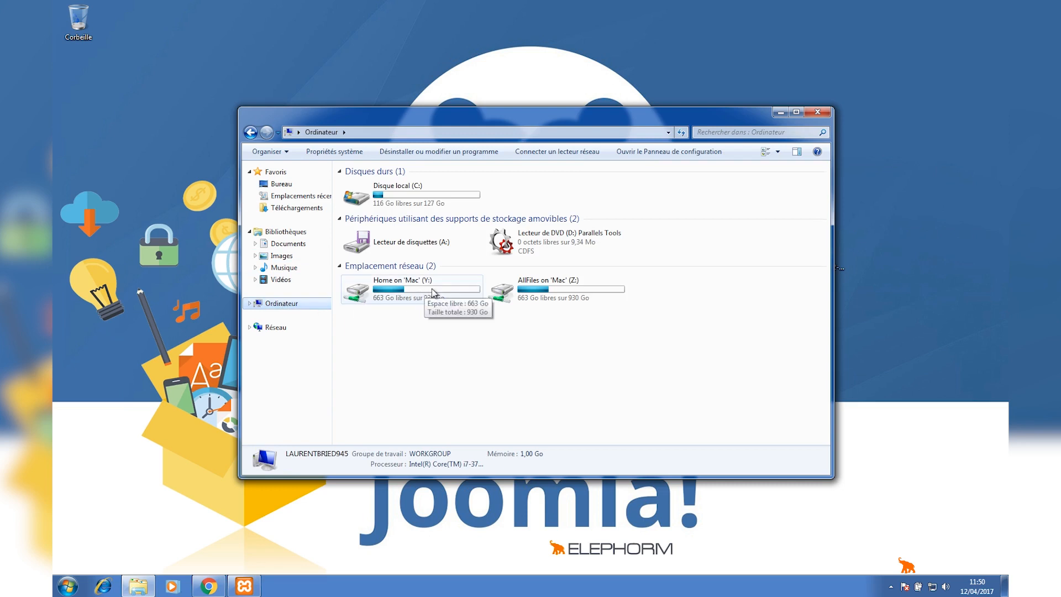
{"action": "double_click", "coordinate": [424, 204]}
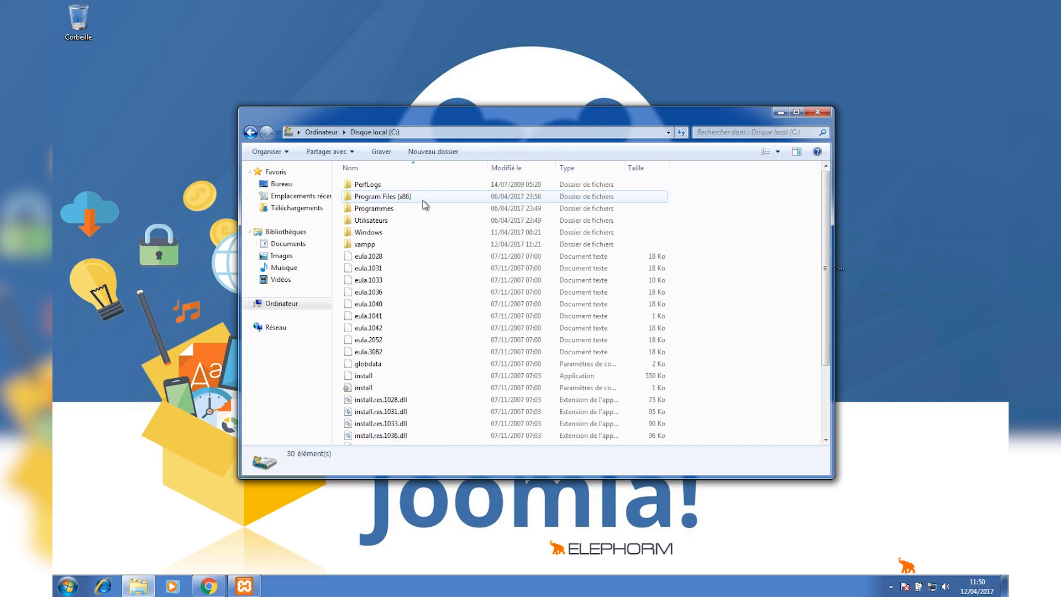
{"action": "double_click", "coordinate": [360, 244]}
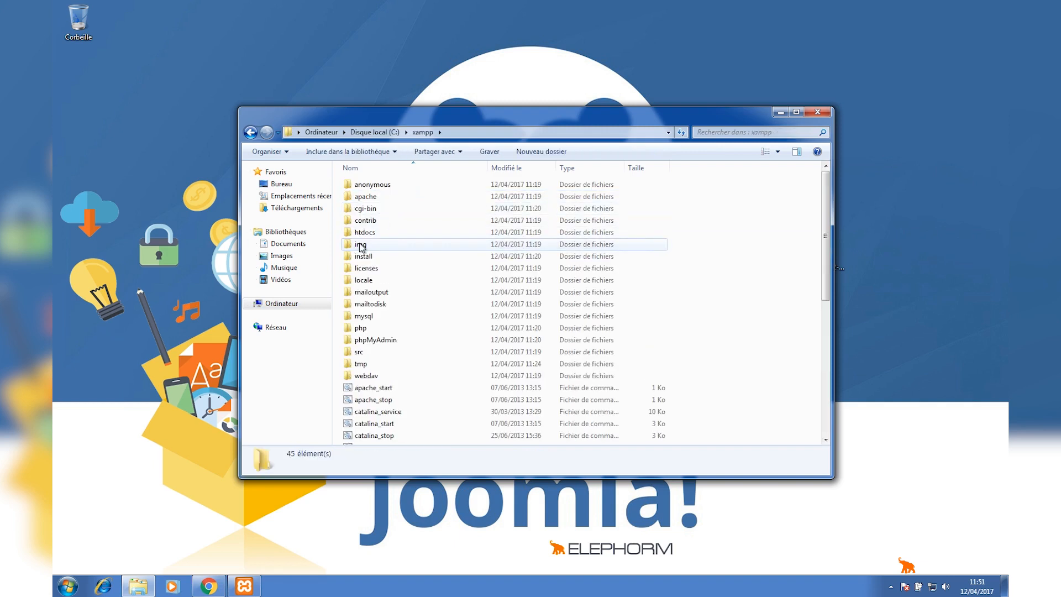
{"action": "left_click", "coordinate": [373, 233]}
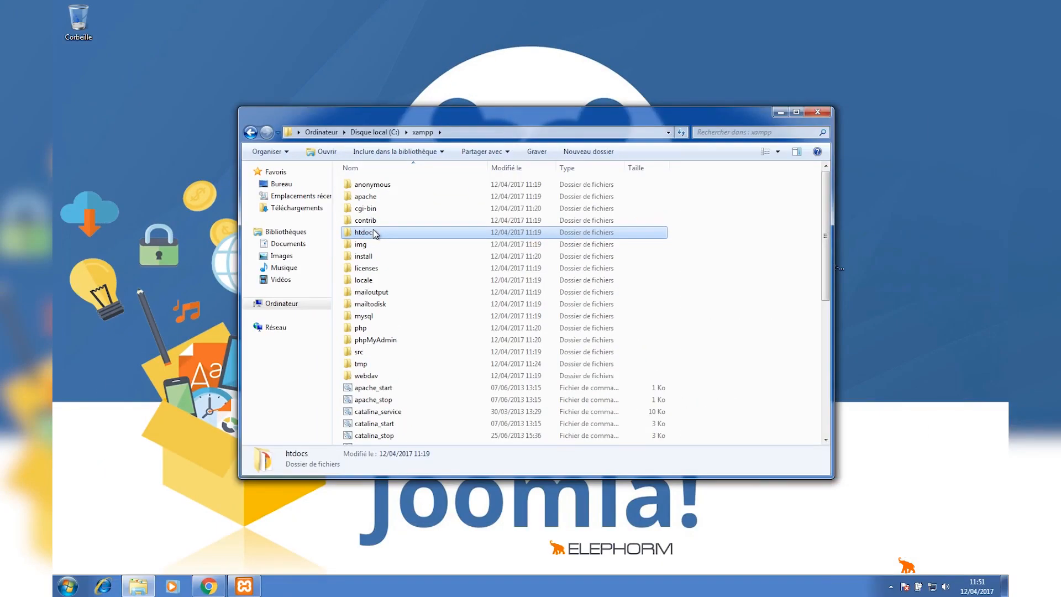
{"action": "key", "text": "alt"}
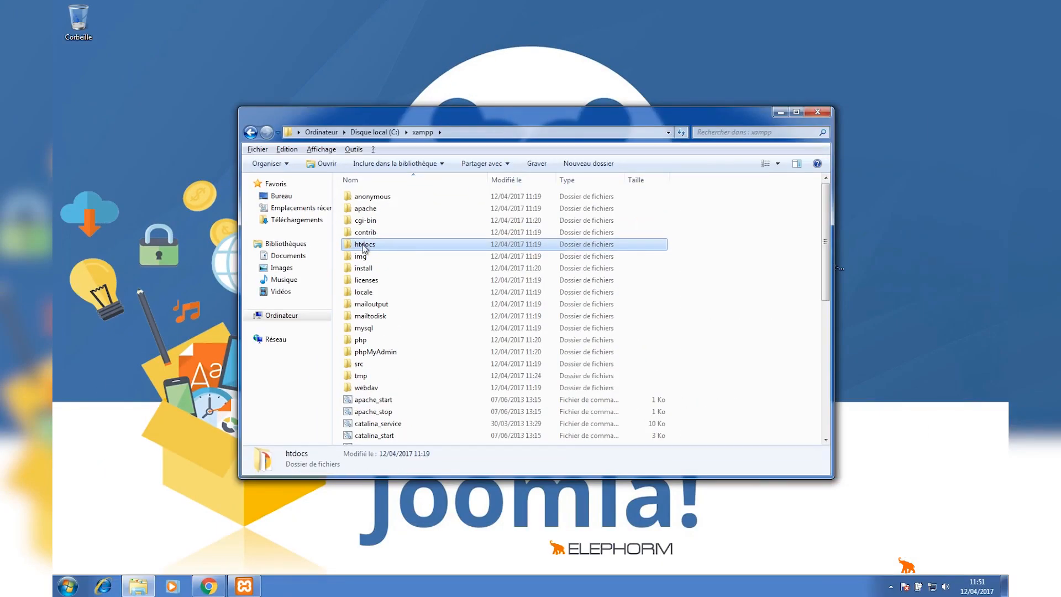
{"action": "left_click", "coordinate": [363, 247]}
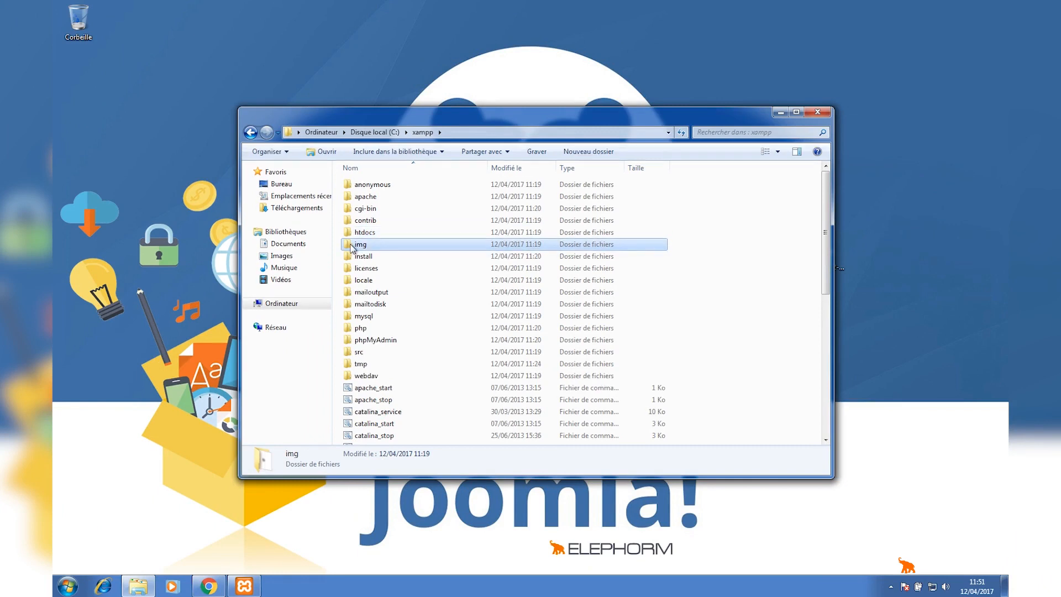
{"action": "double_click", "coordinate": [374, 234]}
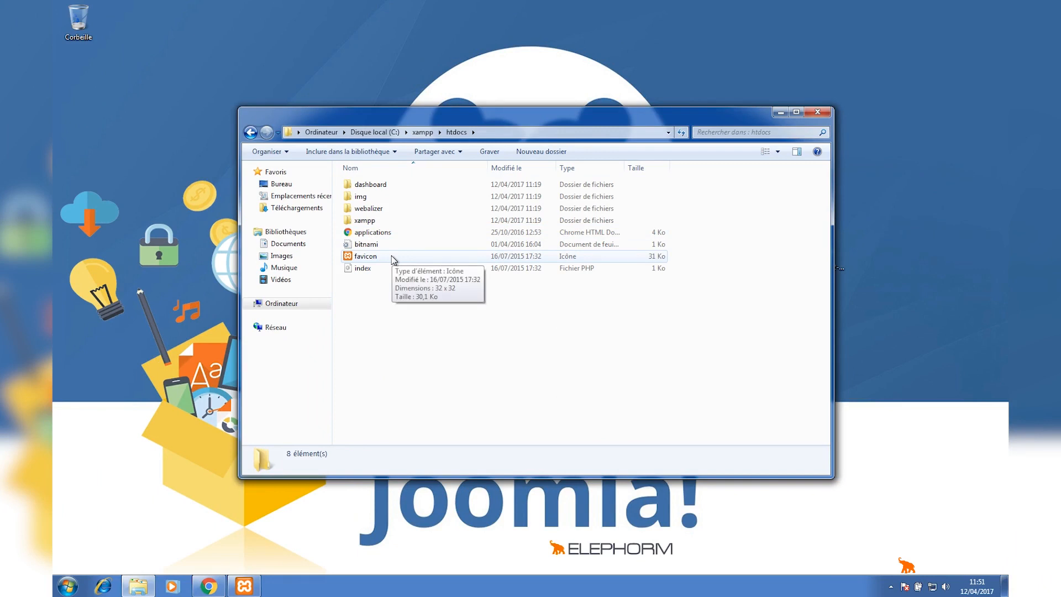
{"action": "left_click", "coordinate": [304, 208]}
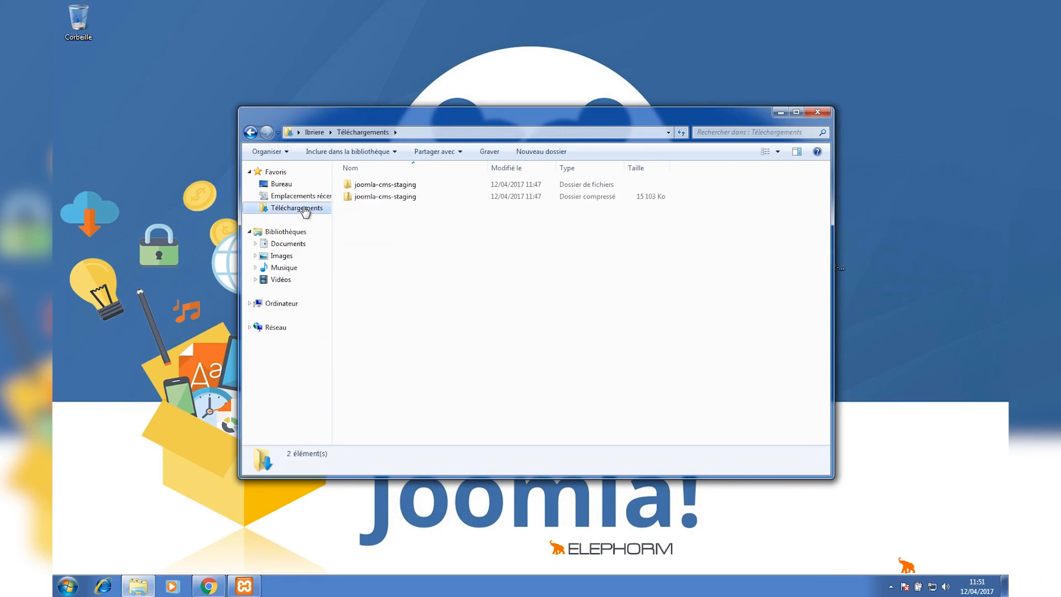
Cut the extracted joomla-cms-staging folder from Téléchargements.
{"action": "left_click", "coordinate": [397, 187]}
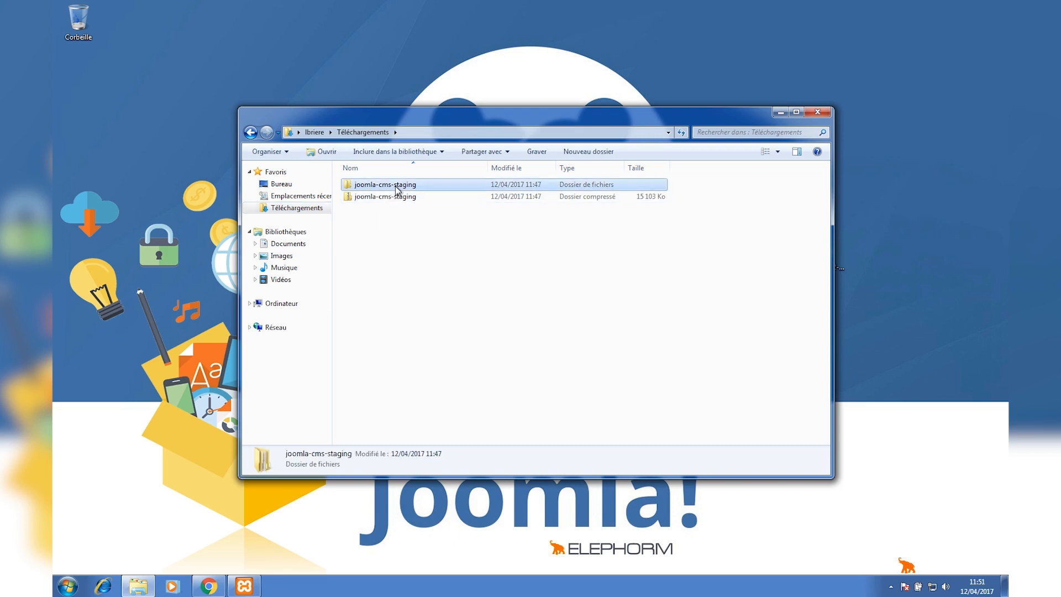
{"action": "right_click", "coordinate": [396, 190]}
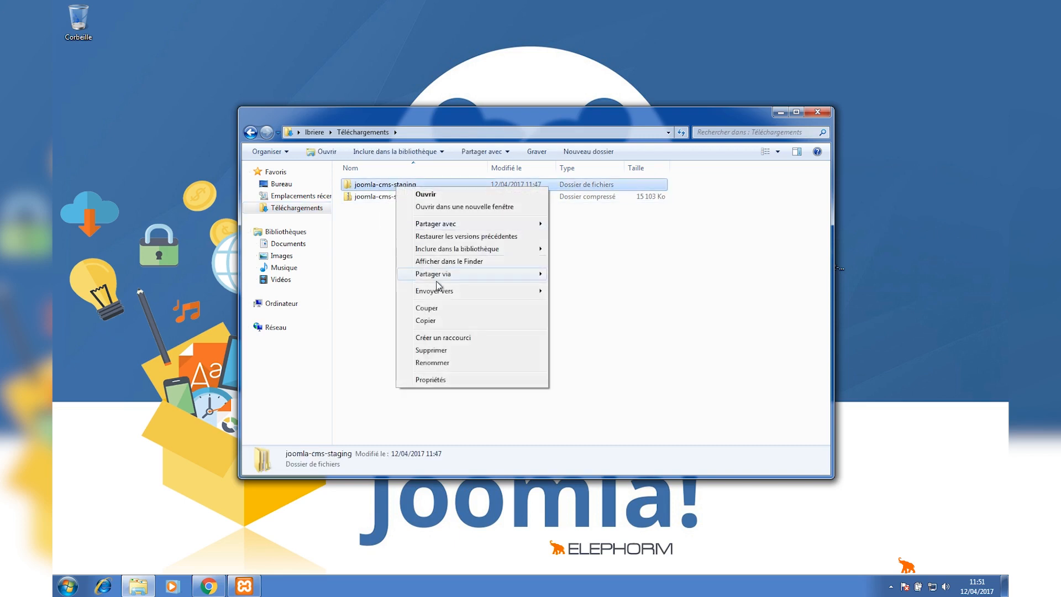
{"action": "left_click", "coordinate": [428, 310]}
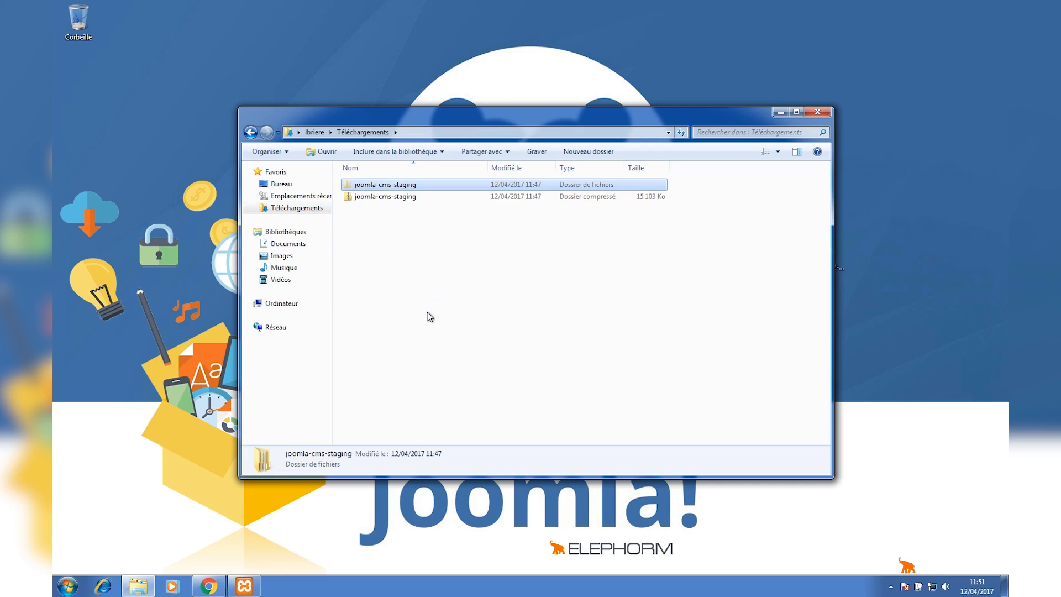
Go back to the htdocs folder inside C:\xampp on the local disk.
{"action": "left_click", "coordinate": [282, 304]}
{"action": "double_click", "coordinate": [414, 187]}
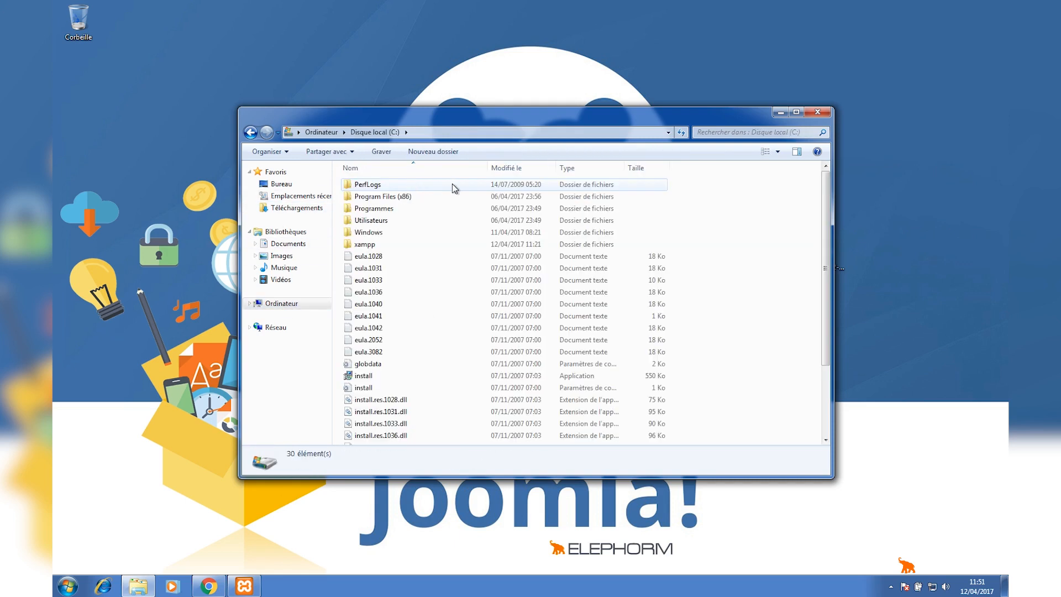
{"action": "double_click", "coordinate": [369, 247]}
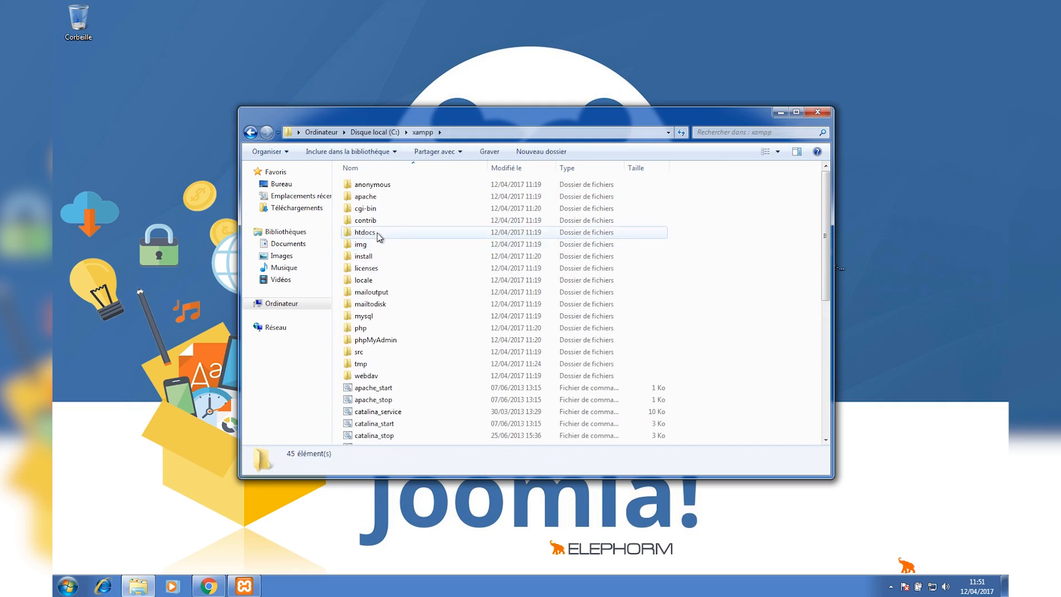
{"action": "double_click", "coordinate": [370, 235]}
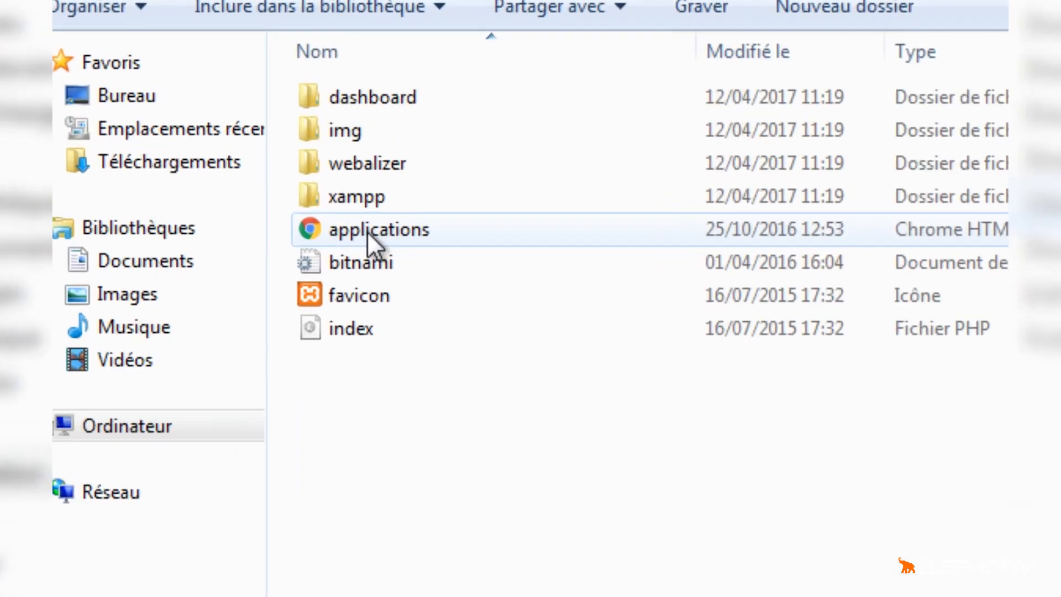
{"action": "key", "text": "alt"}
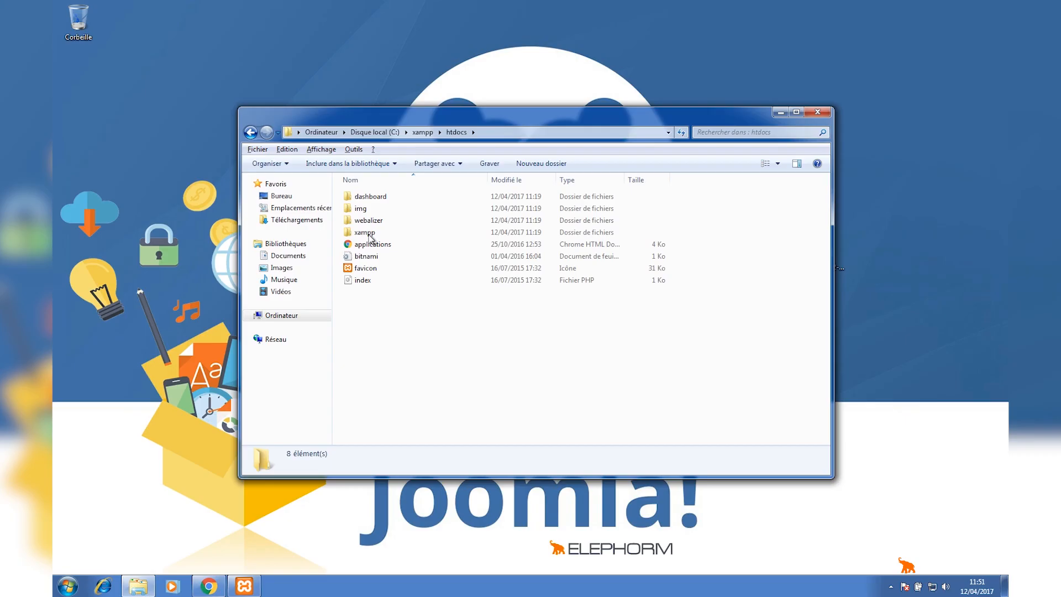
{"action": "key", "text": "alt"}
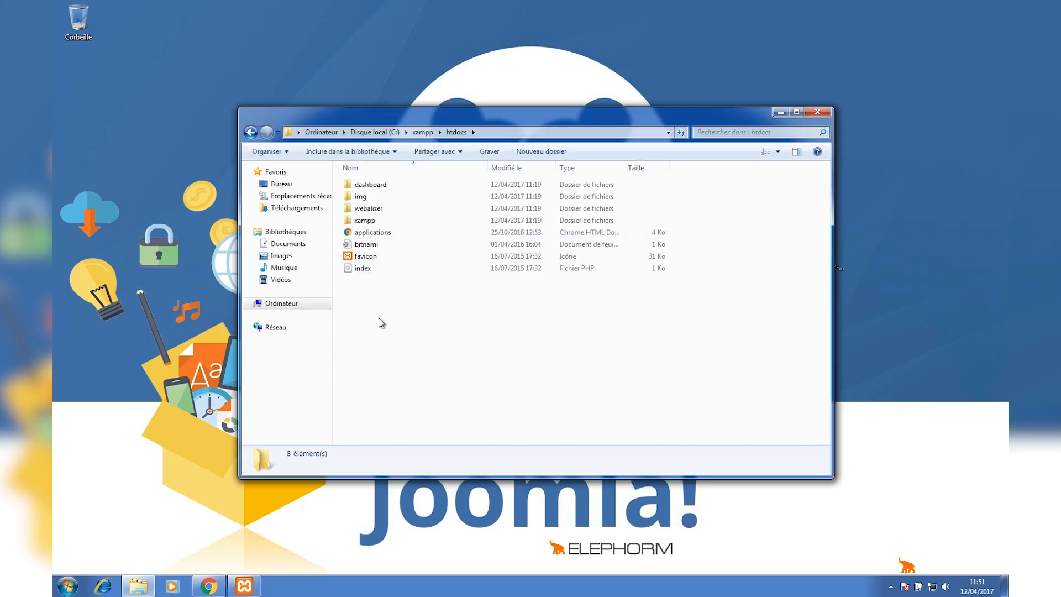
{"action": "right_click", "coordinate": [419, 311]}
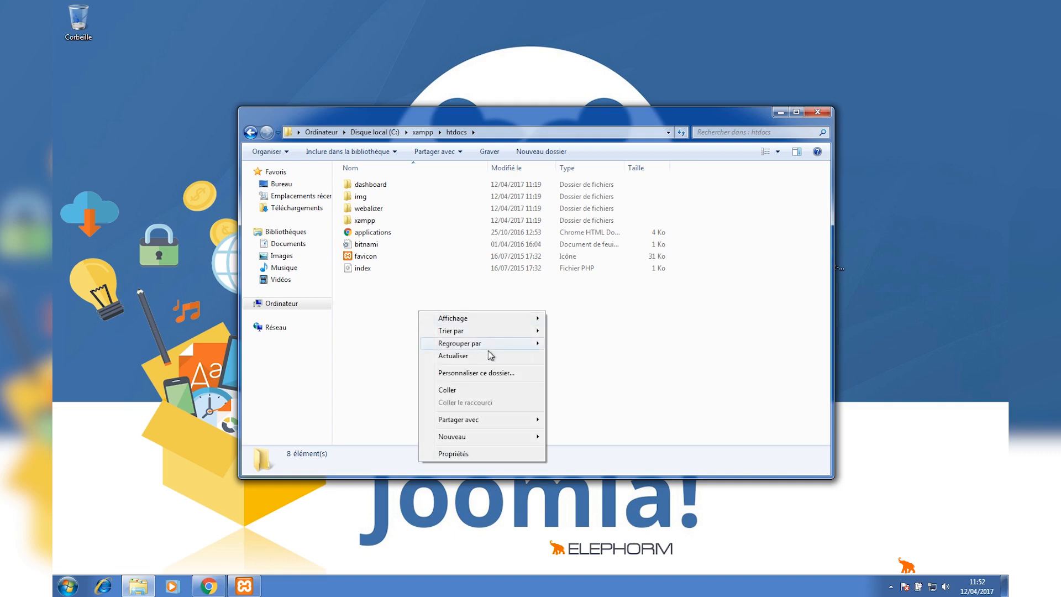
{"action": "mouse_move", "coordinate": [474, 438]}
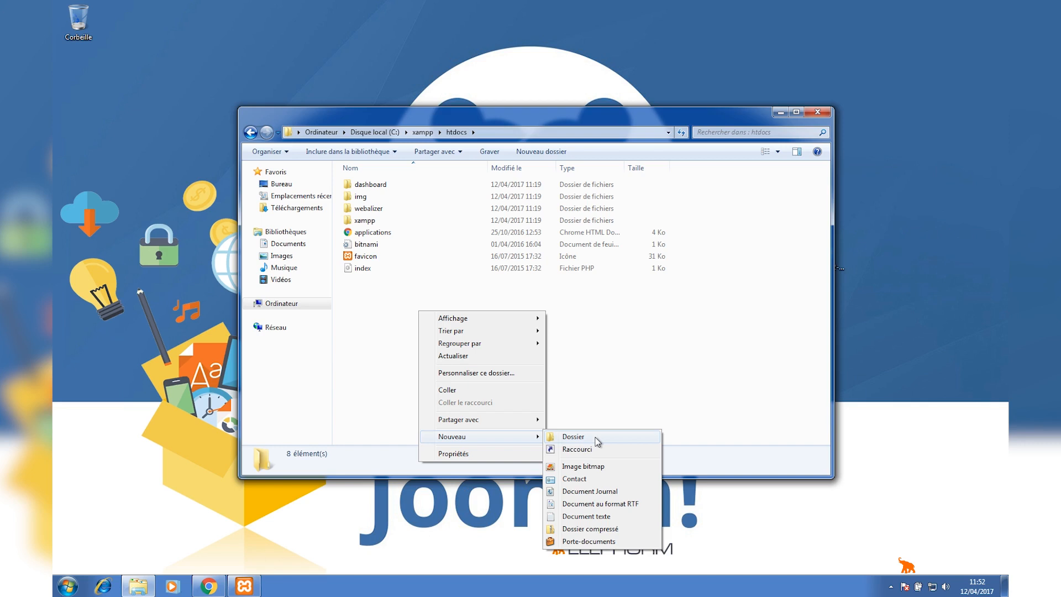
{"action": "left_click", "coordinate": [598, 362]}
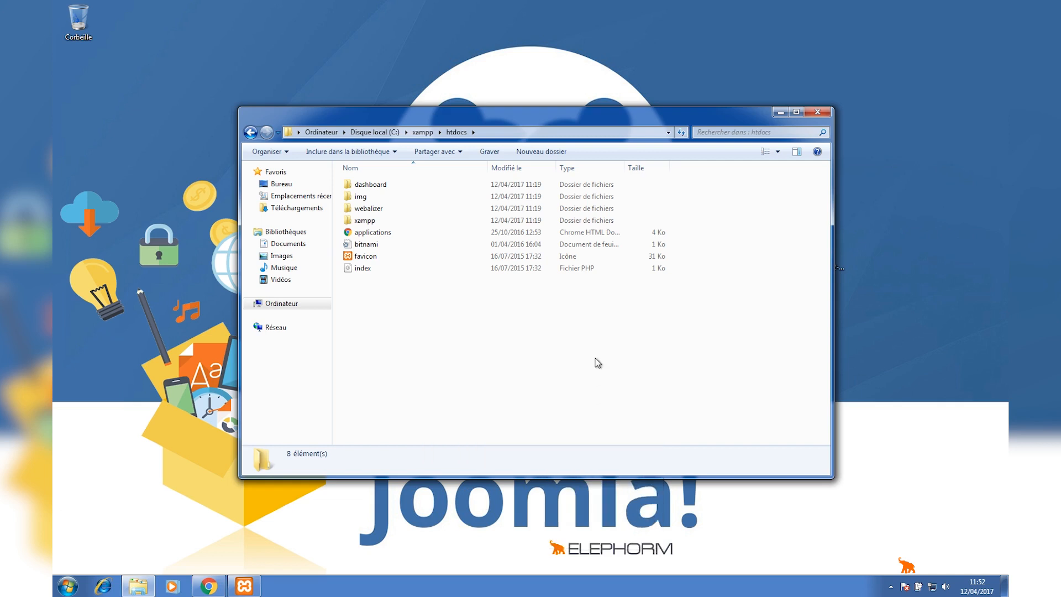
Paste the joomla-cms-staging folder into htdocs.
{"action": "right_click", "coordinate": [409, 306]}
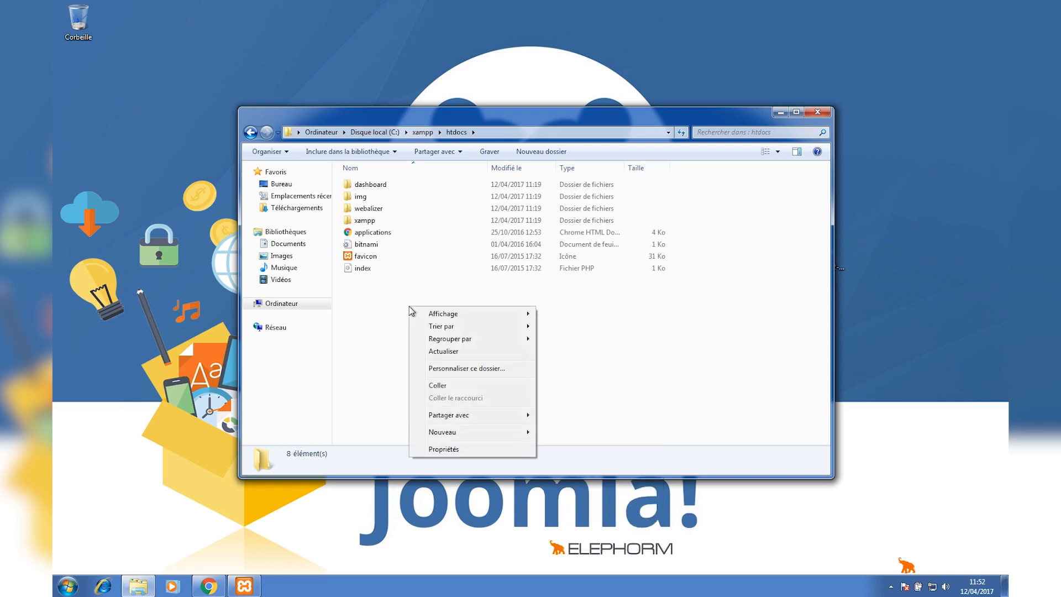
{"action": "left_click", "coordinate": [437, 386]}
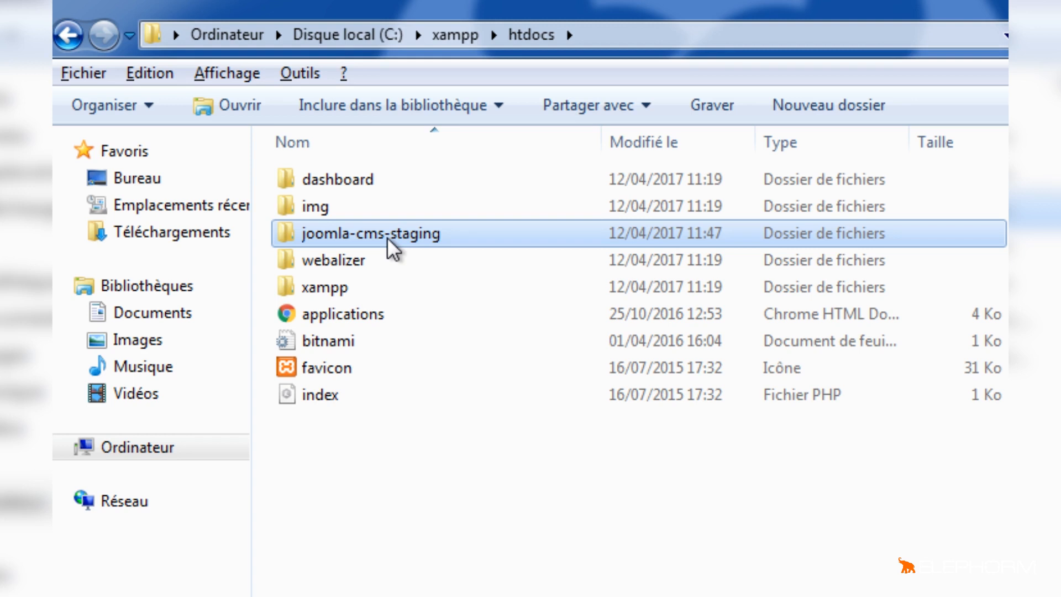
Rename the joomla-cms-staging folder in htdocs as site1.
{"action": "key", "text": "alt"}
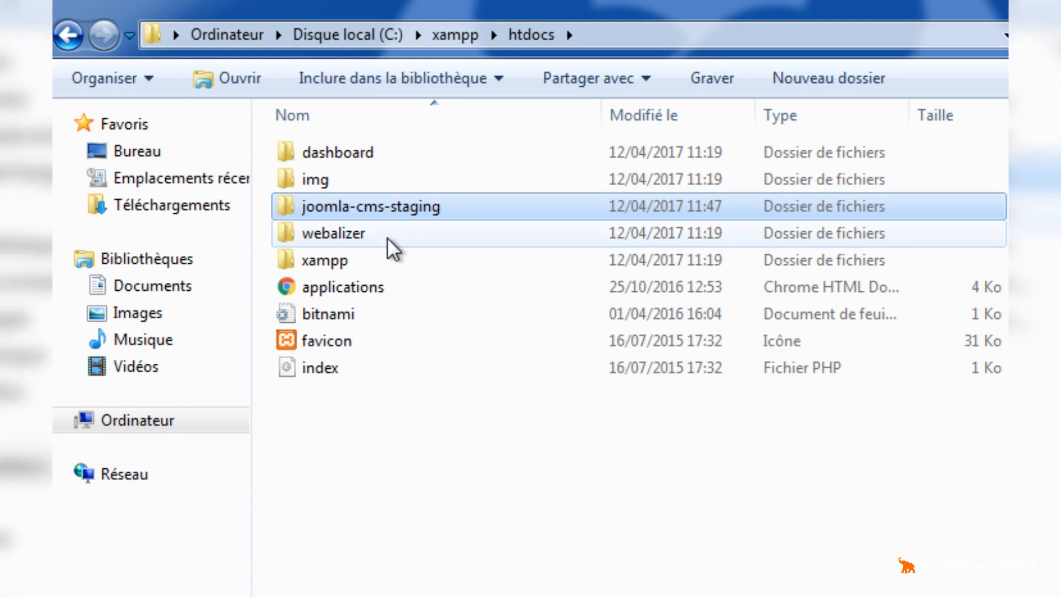
{"action": "right_click", "coordinate": [376, 208]}
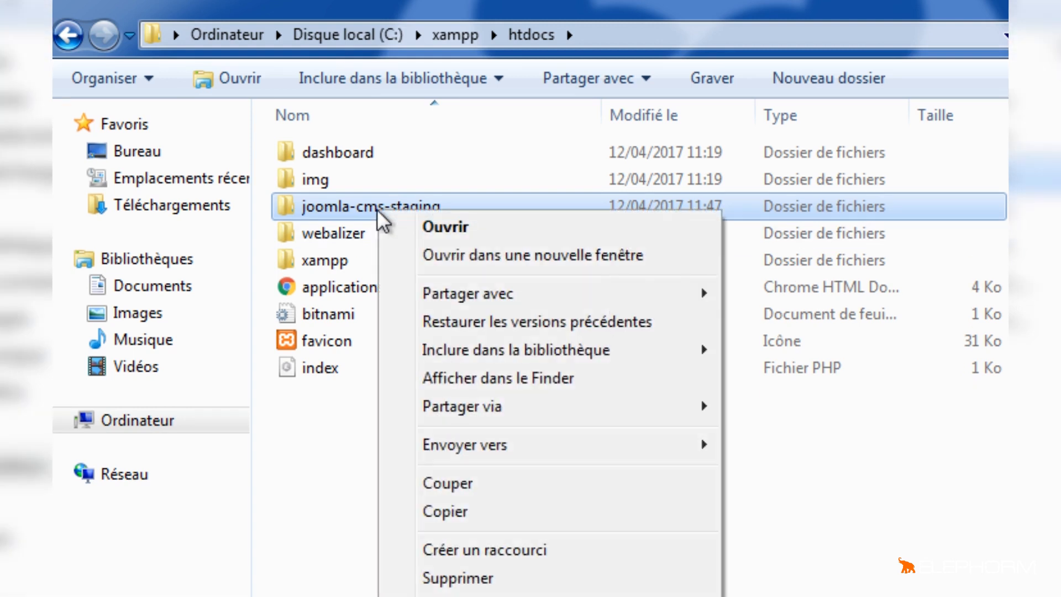
{"action": "mouse_move", "coordinate": [446, 362]}
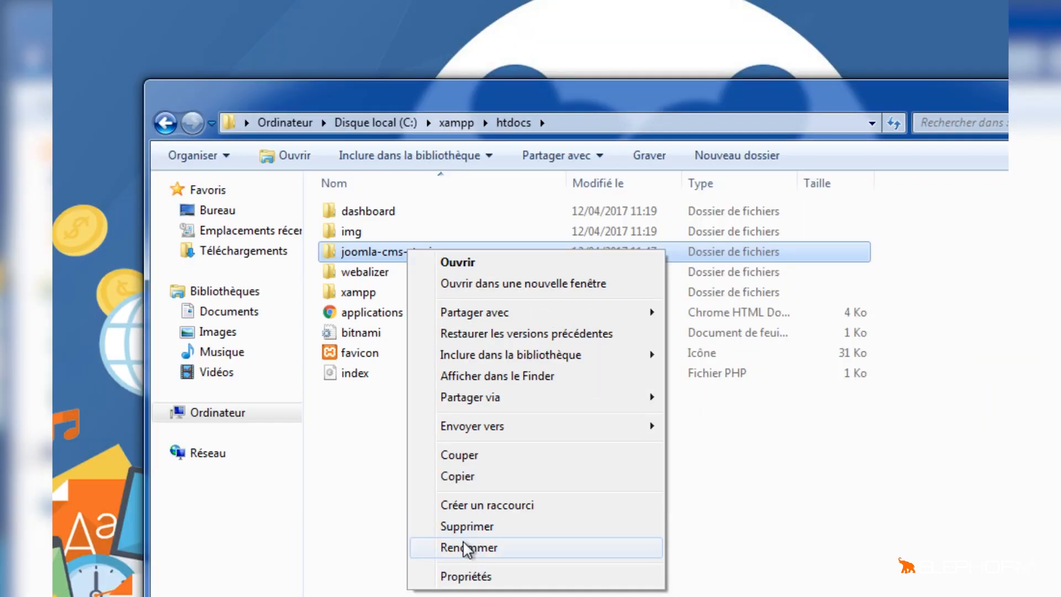
{"action": "left_click", "coordinate": [465, 543]}
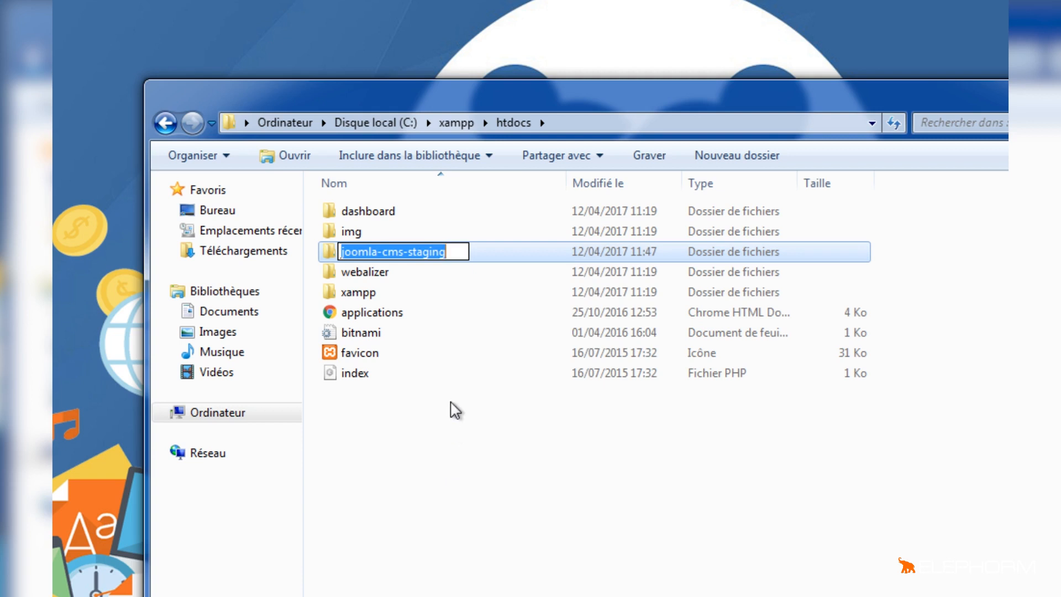
{"action": "type", "text": "site1"}
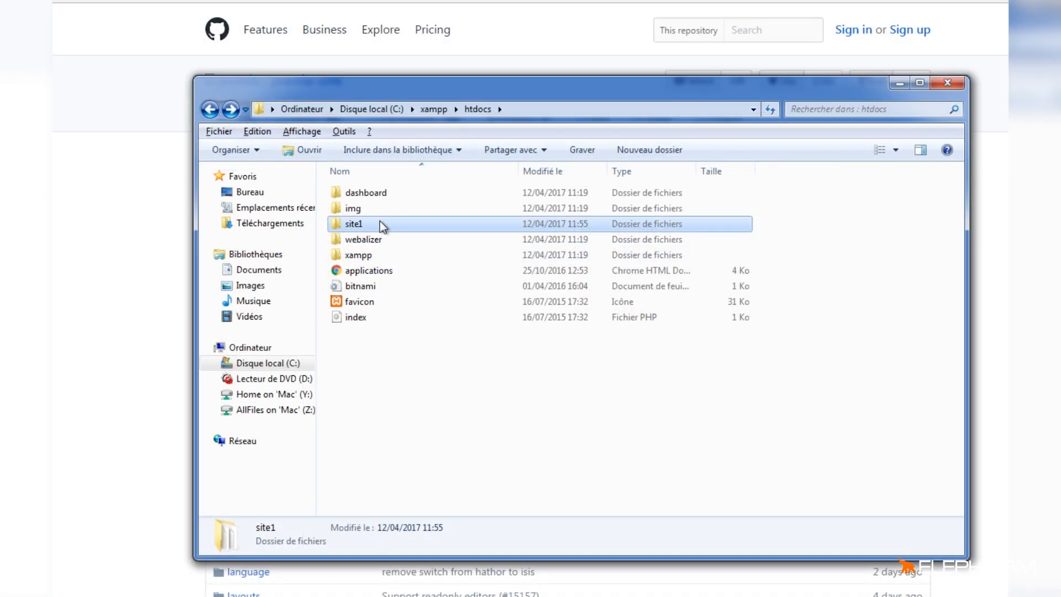
Open the site1 folder to examine the Joomla files inside it.
{"action": "left_click", "coordinate": [360, 223]}
{"action": "left_click", "coordinate": [360, 224]}
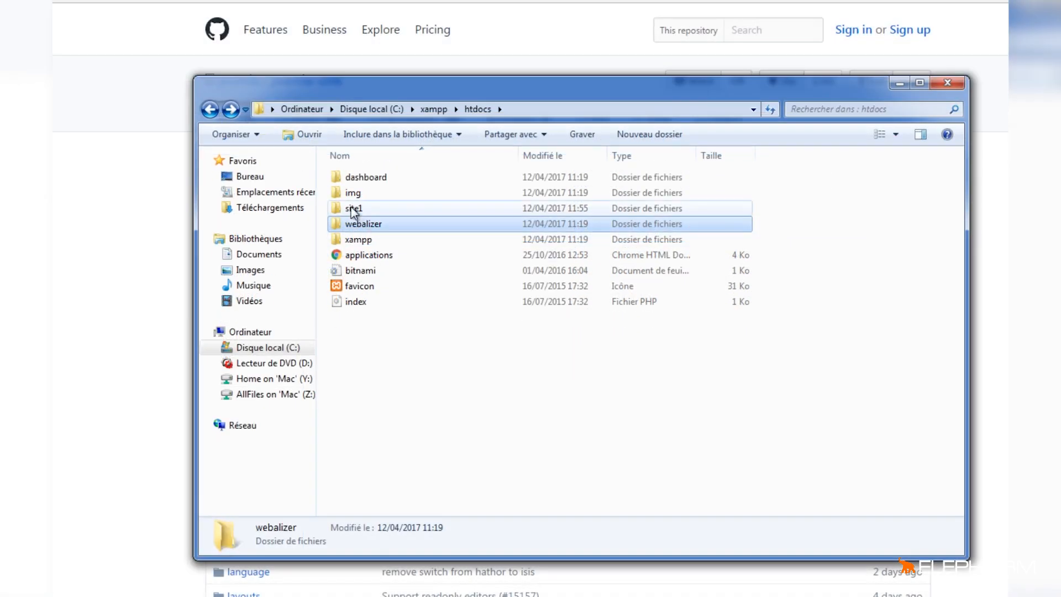
{"action": "left_click", "coordinate": [351, 208]}
{"action": "double_click", "coordinate": [350, 208]}
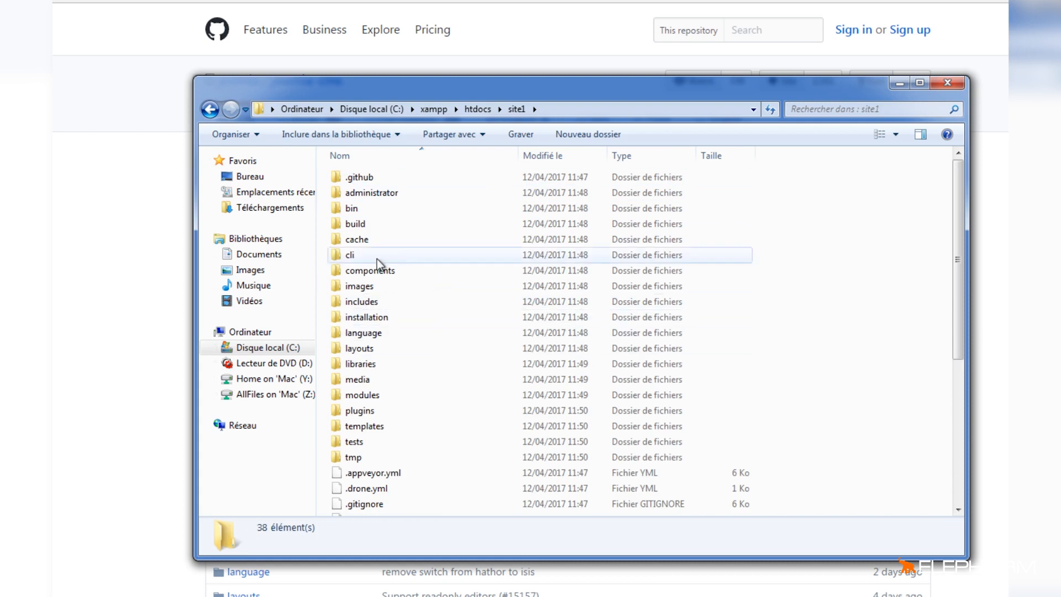
{"action": "left_click", "coordinate": [396, 317]}
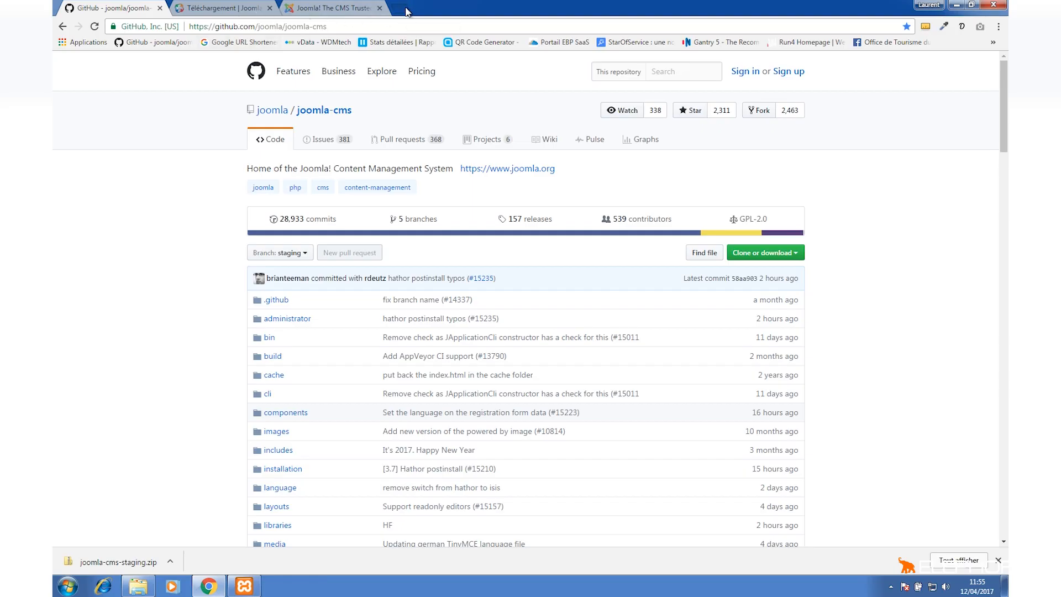
Open localhost/site1 in a new browser tab to launch the Joomla installer.
{"action": "left_click", "coordinate": [407, 11]}
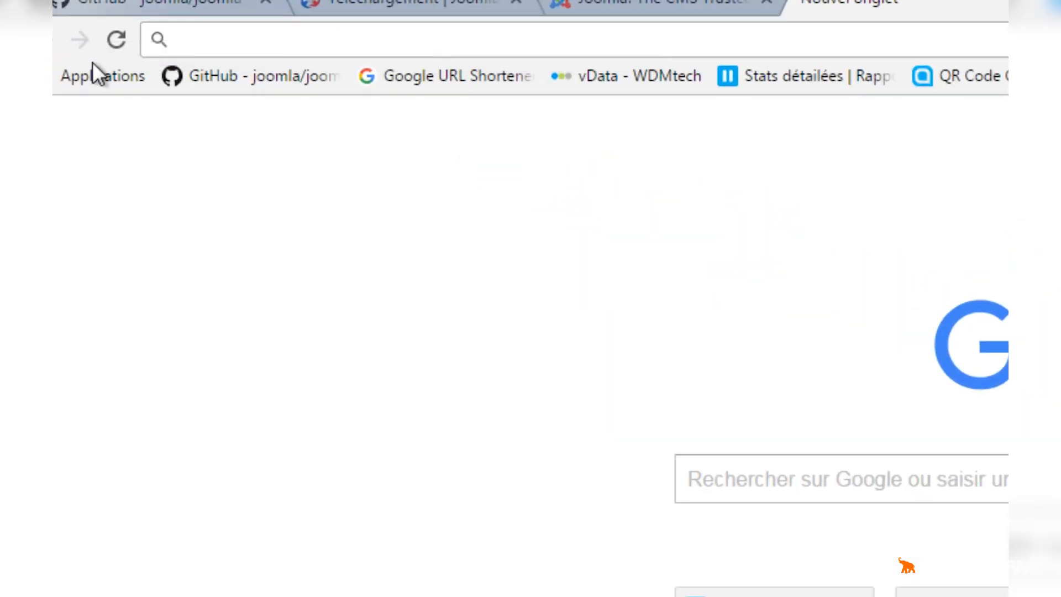
{"action": "type", "text": "localhost"}
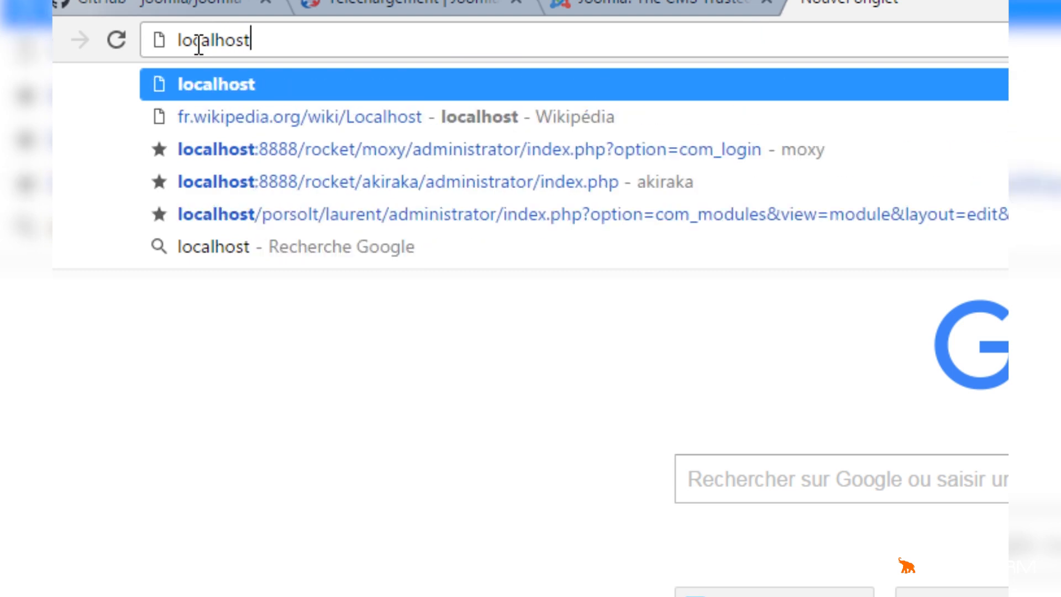
{"action": "type", "text": "/"}
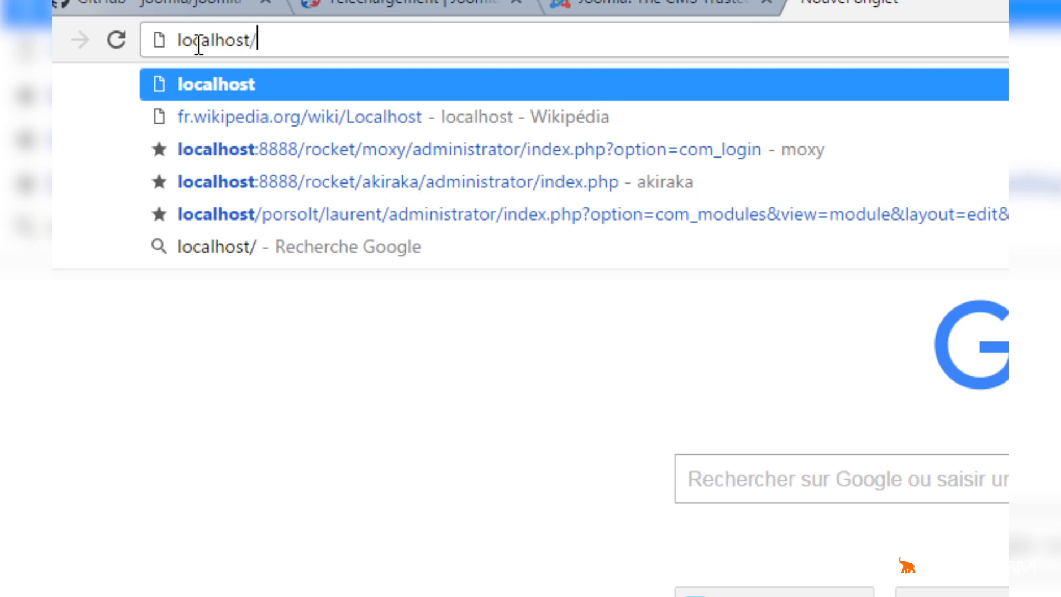
{"action": "type", "text": "site1"}
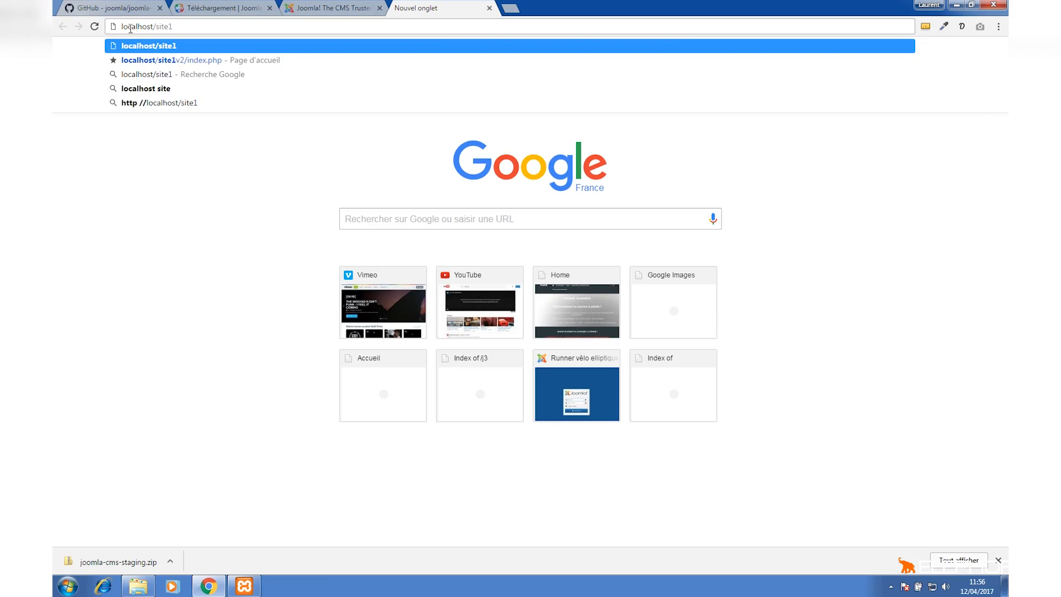
{"action": "key", "text": "alt"}
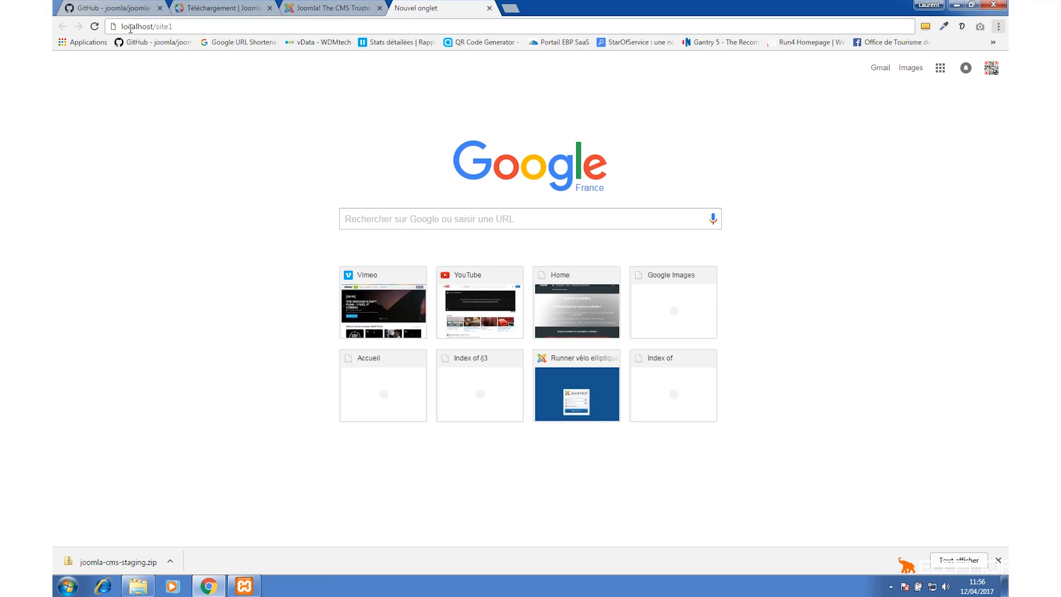
{"action": "key", "text": "Return"}
{"action": "left_click", "coordinate": [197, 25]}
{"action": "key", "text": "Return"}
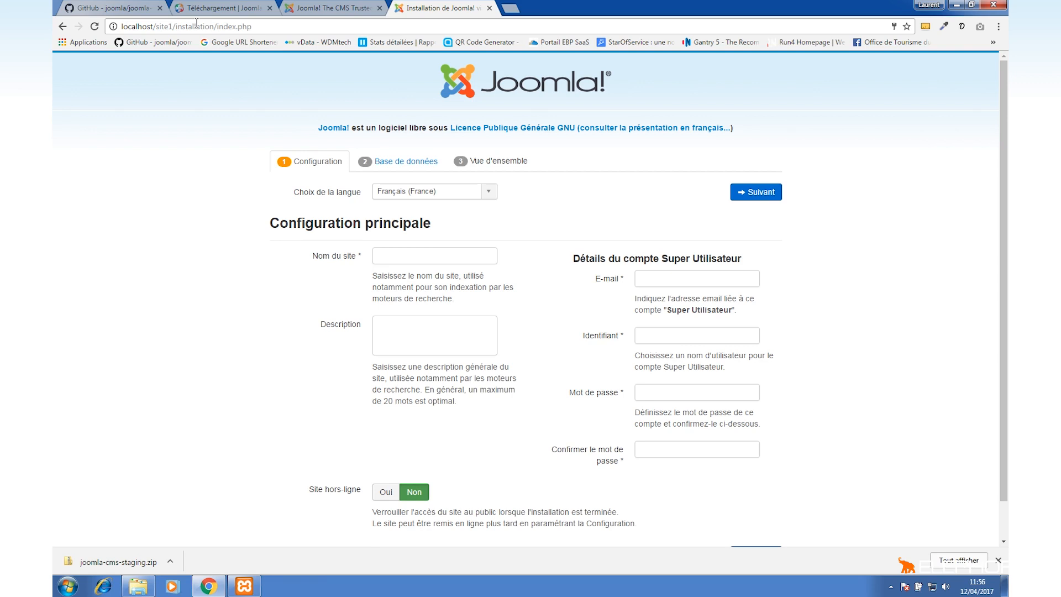
Set the site name to Projet Joomla SITE 1.
{"action": "left_click", "coordinate": [449, 257]}
{"action": "type", "text": "Projet "}
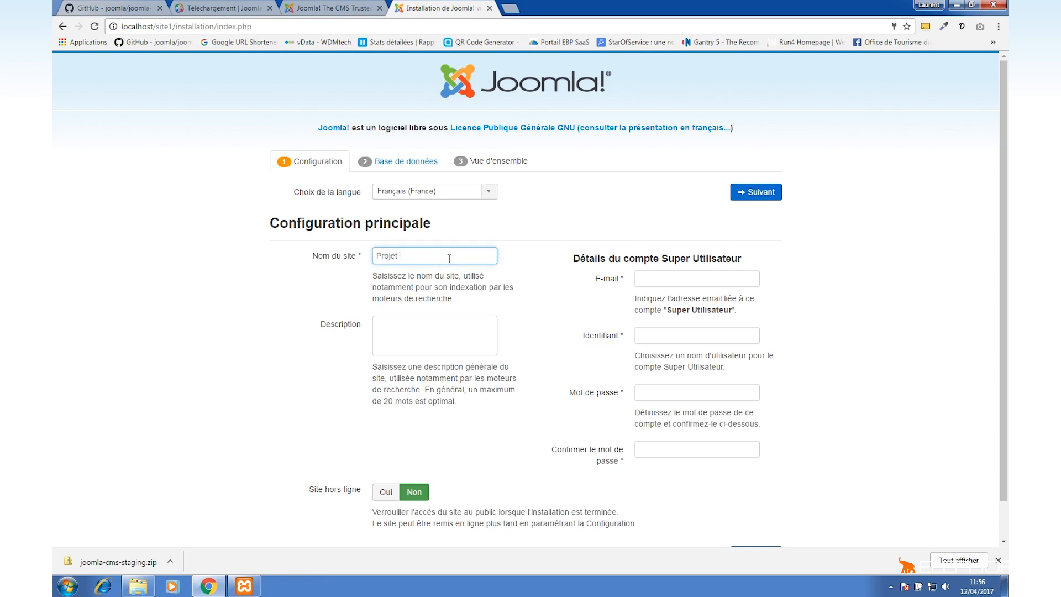
{"action": "type", "text": "Joomla SITE 1"}
Fill in the Super User e-mail address and set the Super User username to admin.
{"action": "left_click", "coordinate": [682, 279]}
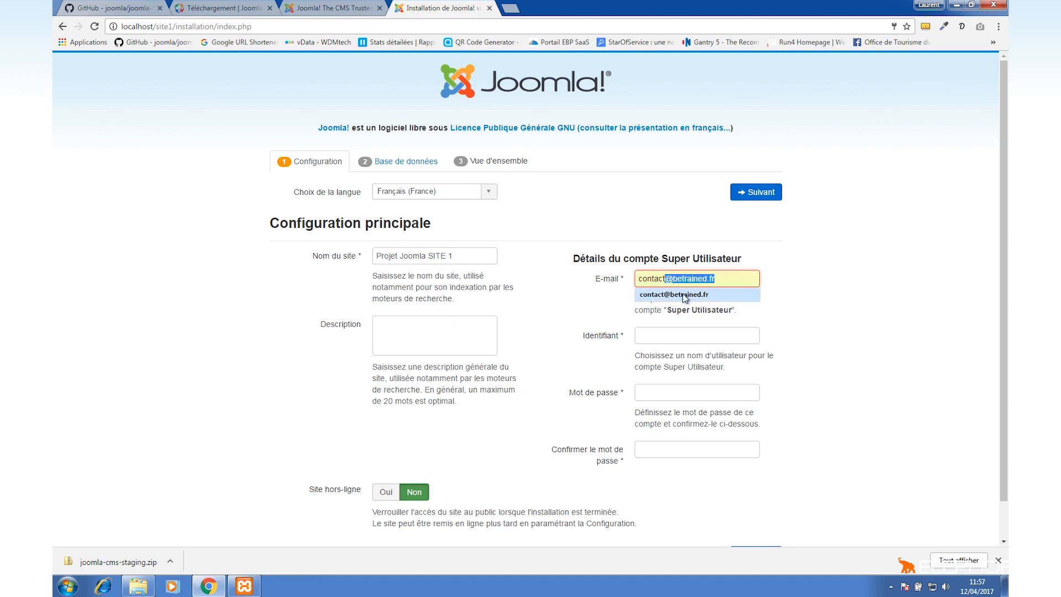
{"action": "left_click", "coordinate": [685, 295]}
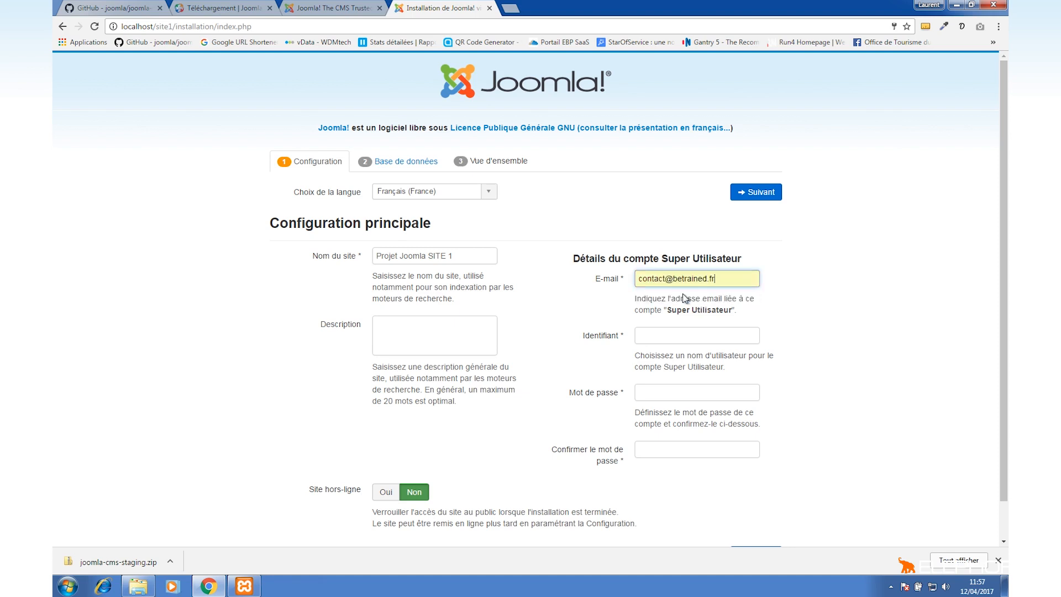
{"action": "left_click", "coordinate": [708, 336]}
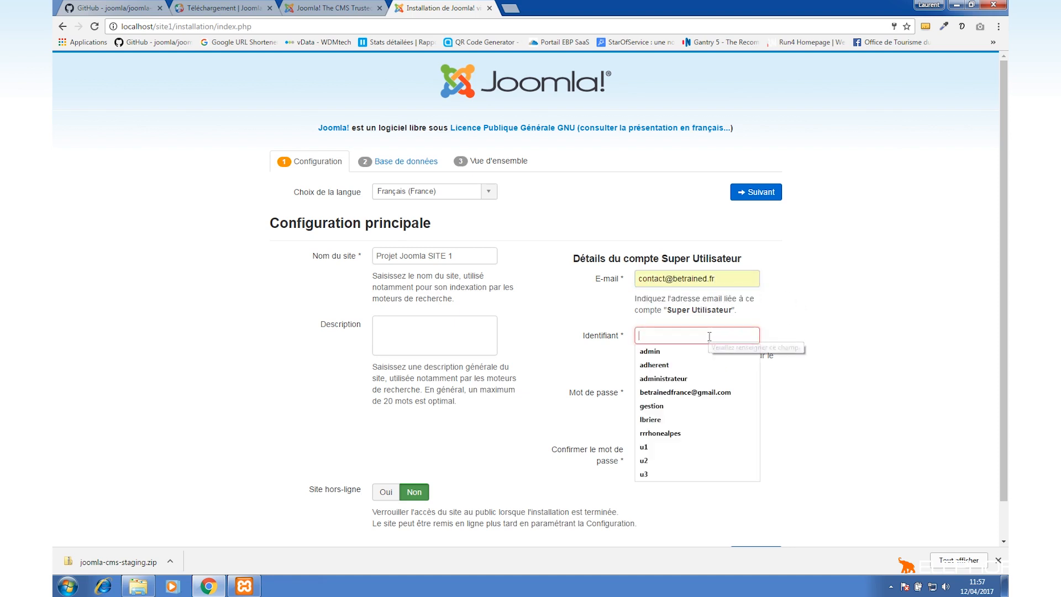
{"action": "left_click", "coordinate": [812, 336]}
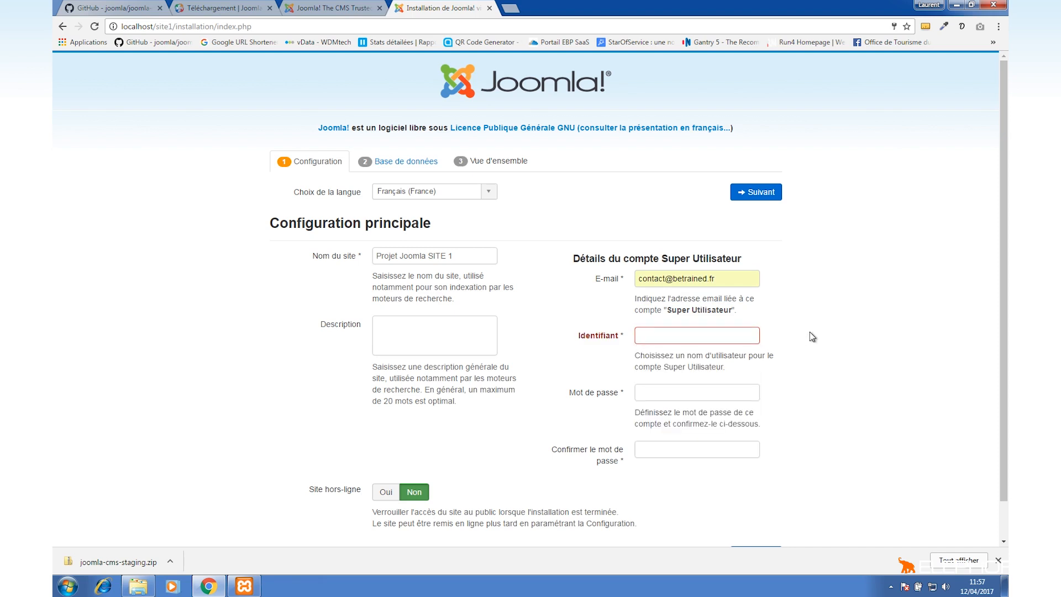
{"action": "left_click", "coordinate": [728, 335]}
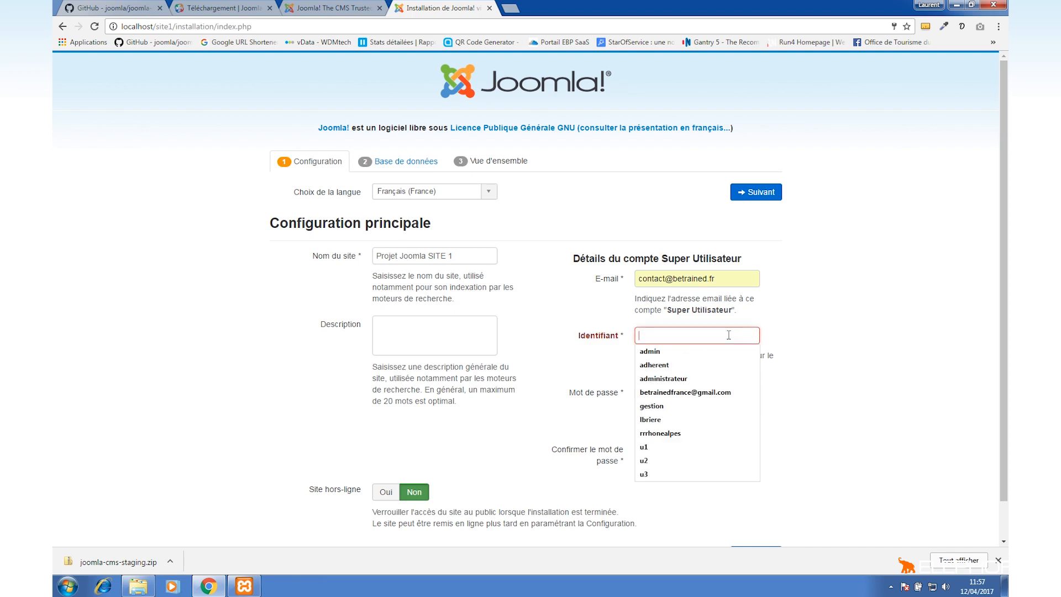
{"action": "type", "text": "admin"}
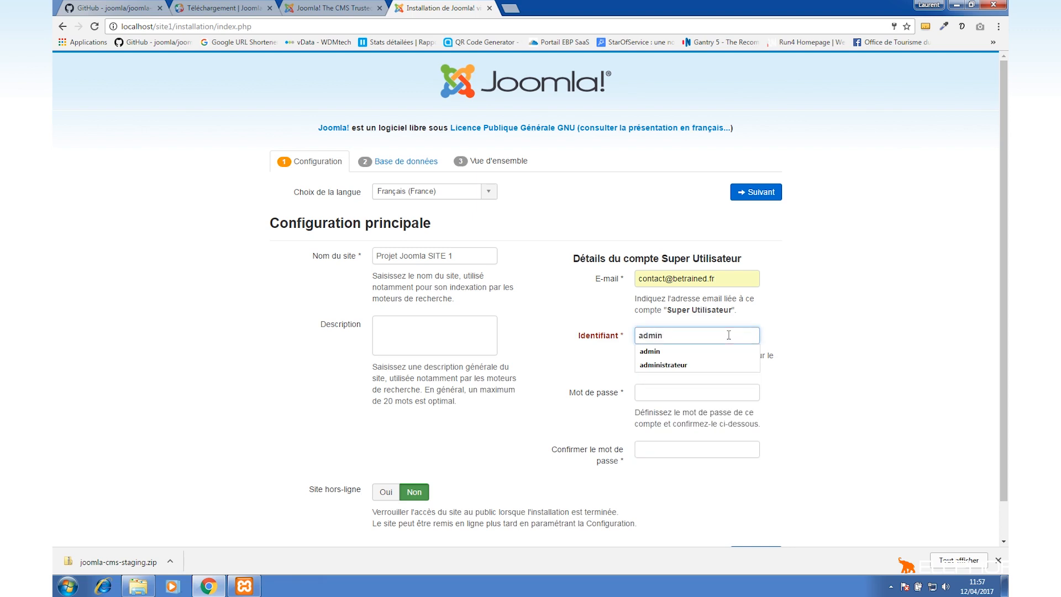
{"action": "key", "text": "Tab"}
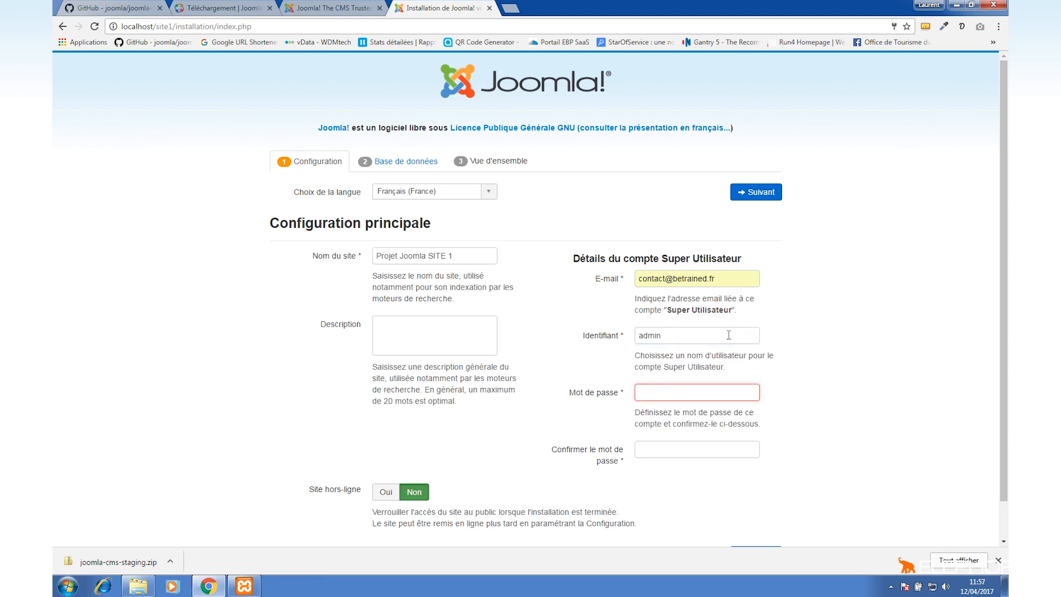
Enter and confirm the Super User password, then continue to the database configuration step.
{"action": "type", "text": "•••••••••"}
{"action": "key", "text": "Tab"}
{"action": "type", "text": "•••••••••"}
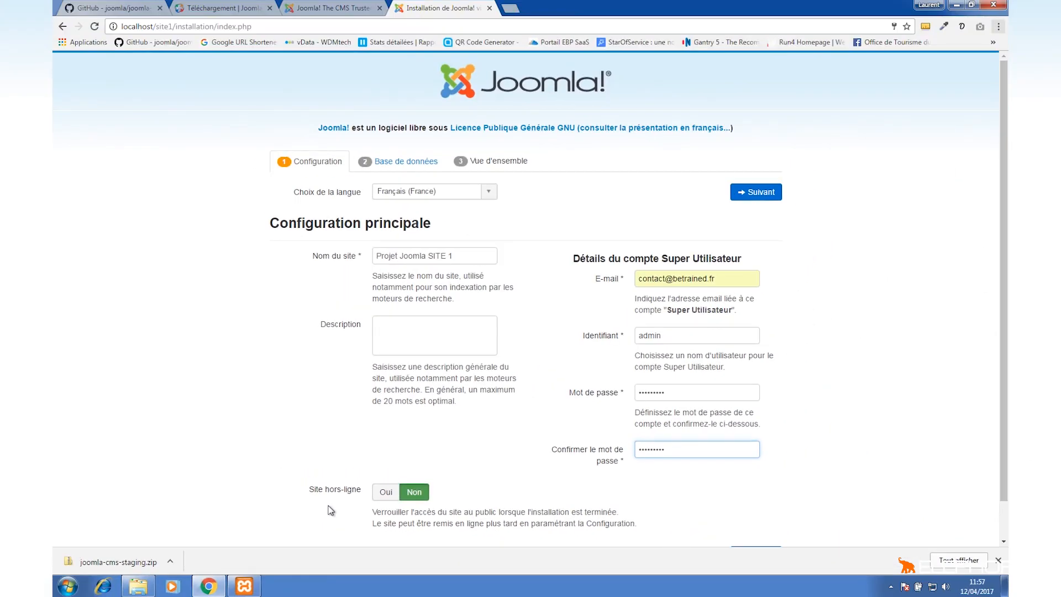
{"action": "left_click", "coordinate": [330, 509]}
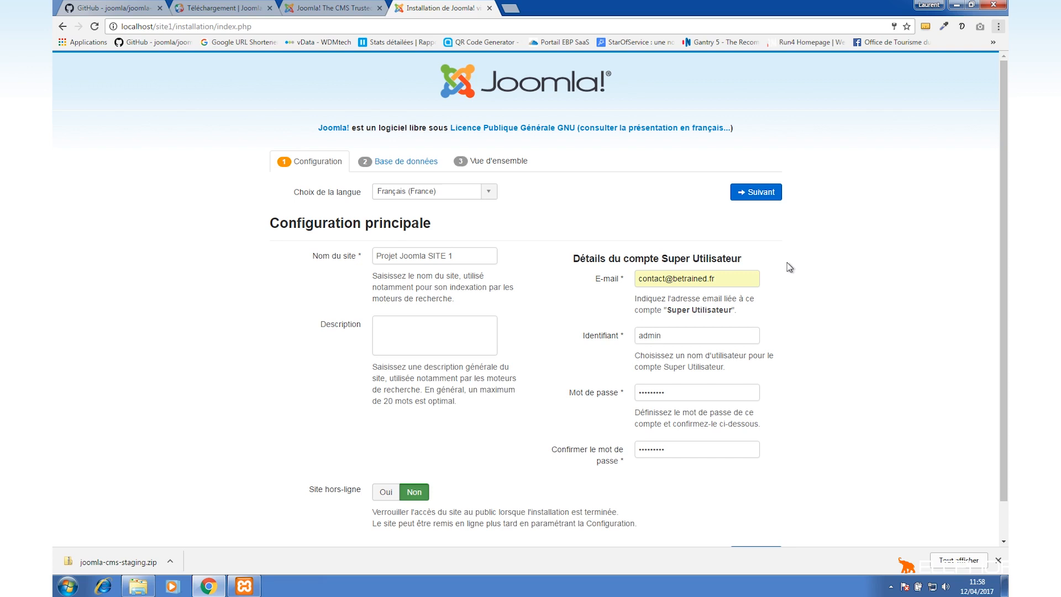
{"action": "left_click", "coordinate": [758, 192]}
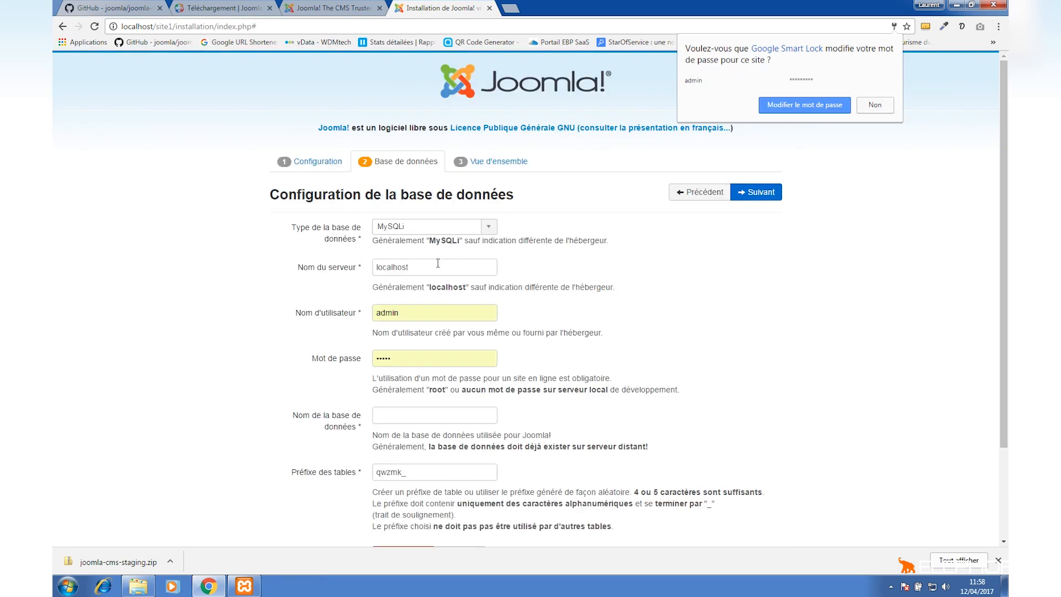
Set the database user name to root and clear the database password field.
{"action": "double_click", "coordinate": [429, 268]}
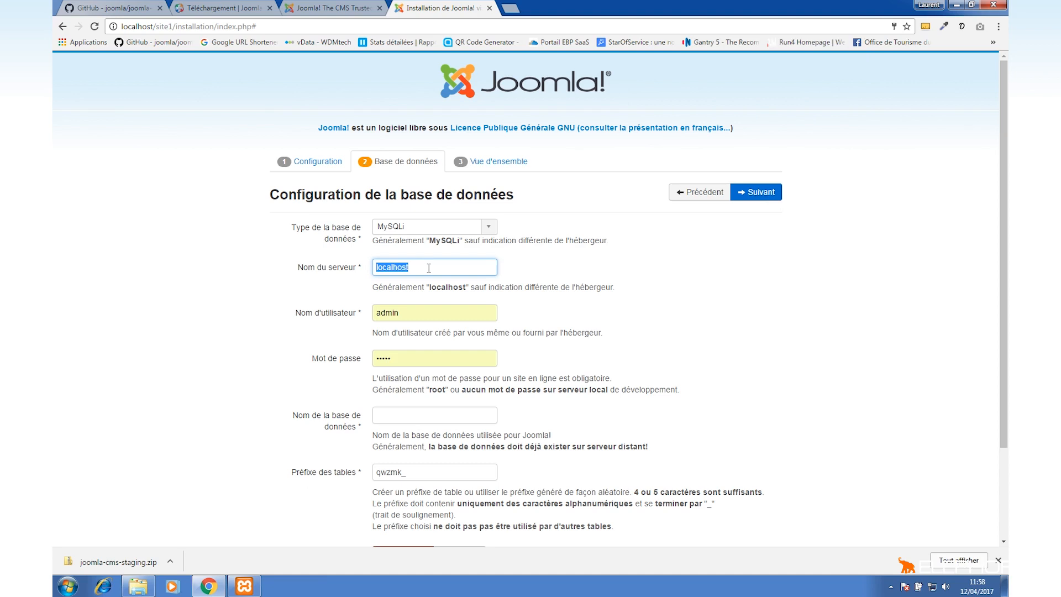
{"action": "left_click_drag", "start_coordinate": [403, 312], "coordinate": [374, 312]}
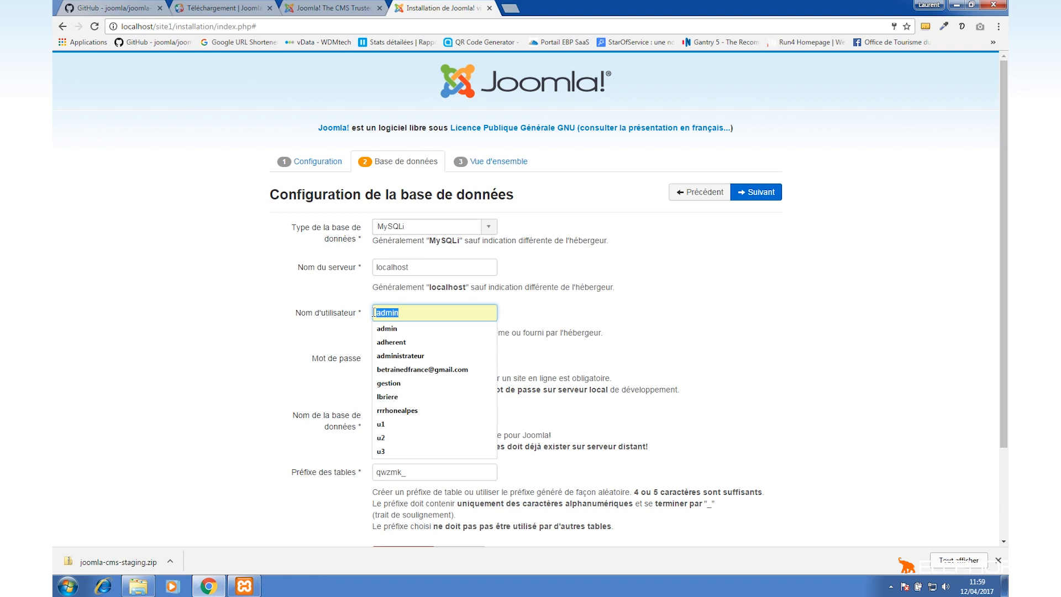
{"action": "type", "text": "root"}
{"action": "left_click_drag", "start_coordinate": [400, 363], "coordinate": [366, 363]}
{"action": "key", "text": "BackSpace"}
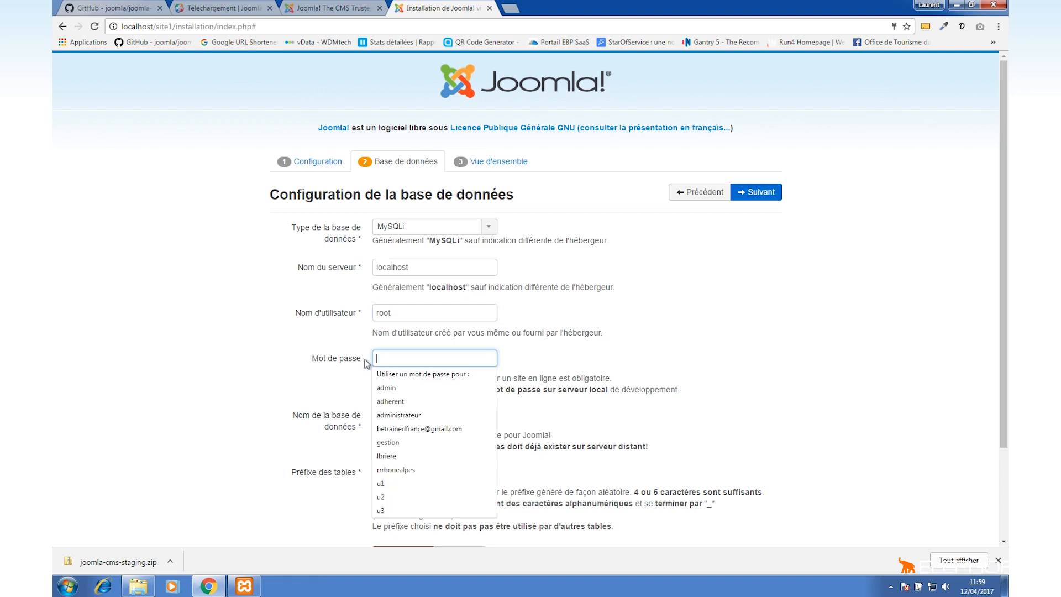
{"action": "left_click", "coordinate": [258, 349]}
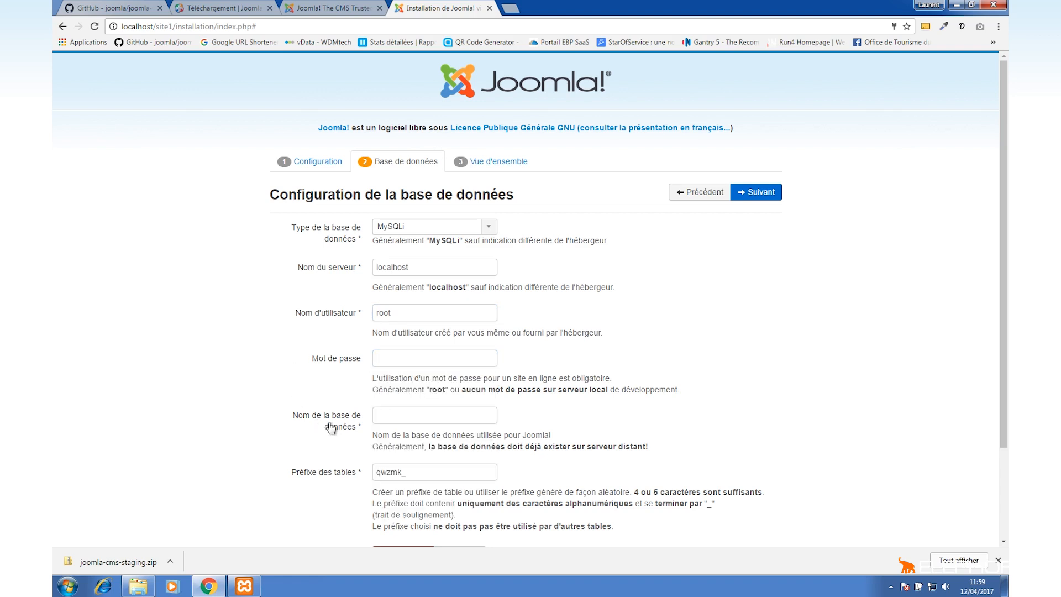
Set the database name to projetsite1v1.
{"action": "left_click", "coordinate": [380, 421]}
{"action": "left_click", "coordinate": [393, 416]}
{"action": "type", "text": "projetsite"}
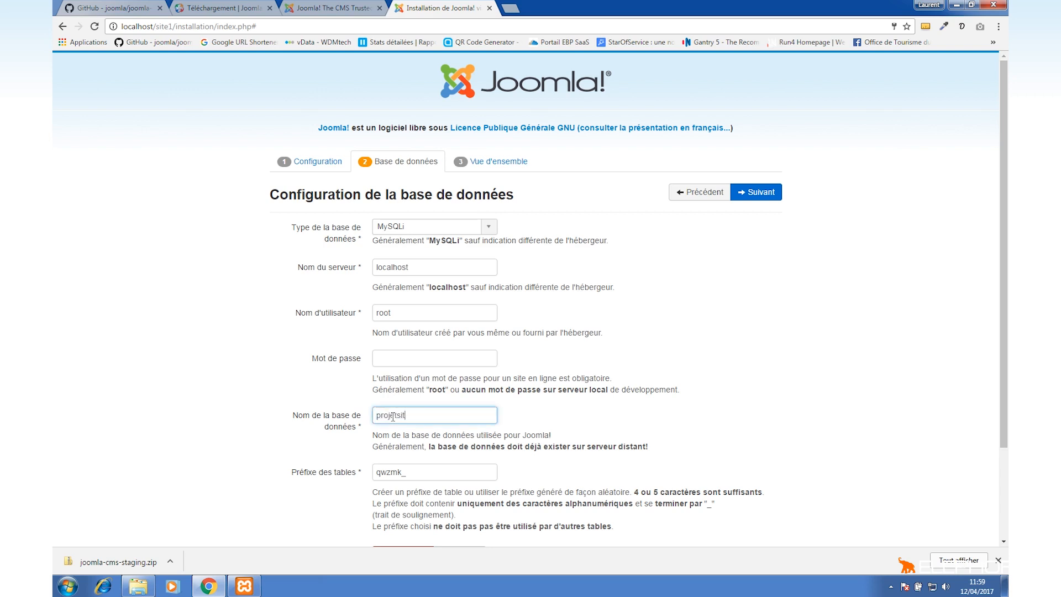
{"action": "type", "text": "v1"}
{"action": "left_click", "coordinate": [410, 416]}
{"action": "type", "text": "1"}
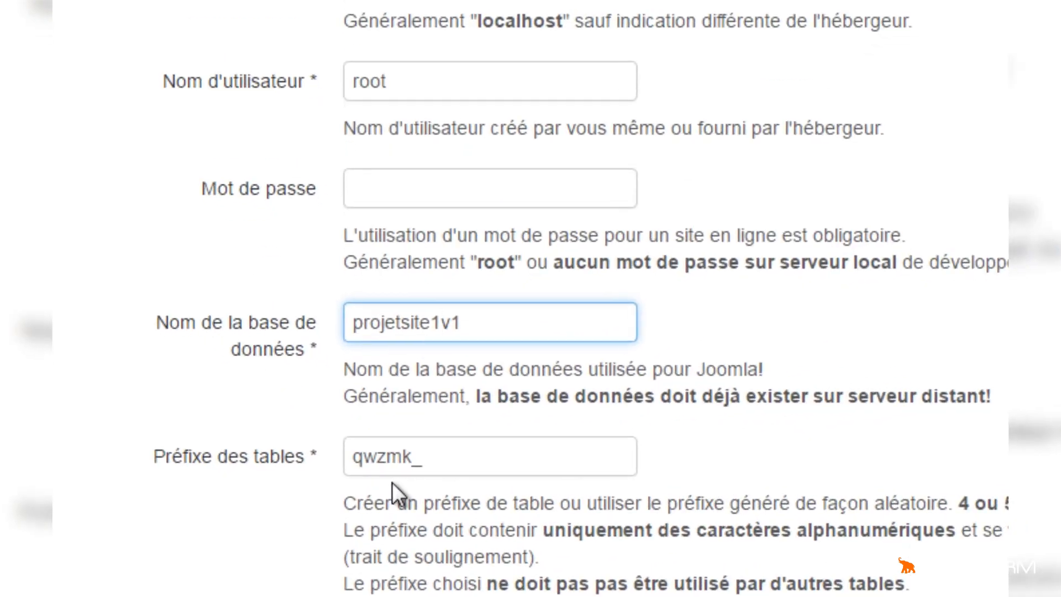
{"action": "left_click", "coordinate": [392, 482]}
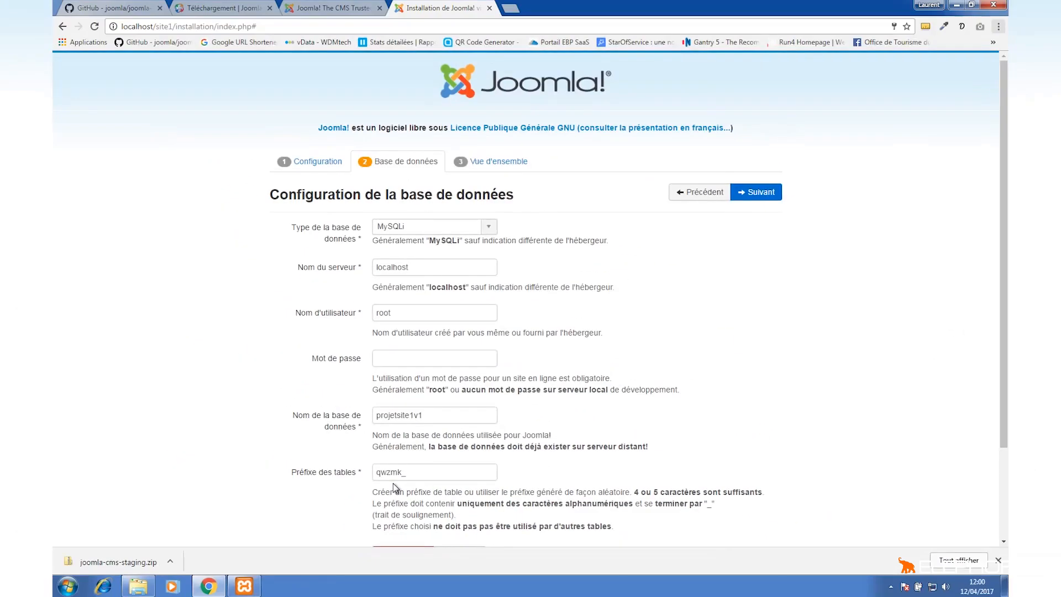
{"action": "key", "text": "Escape"}
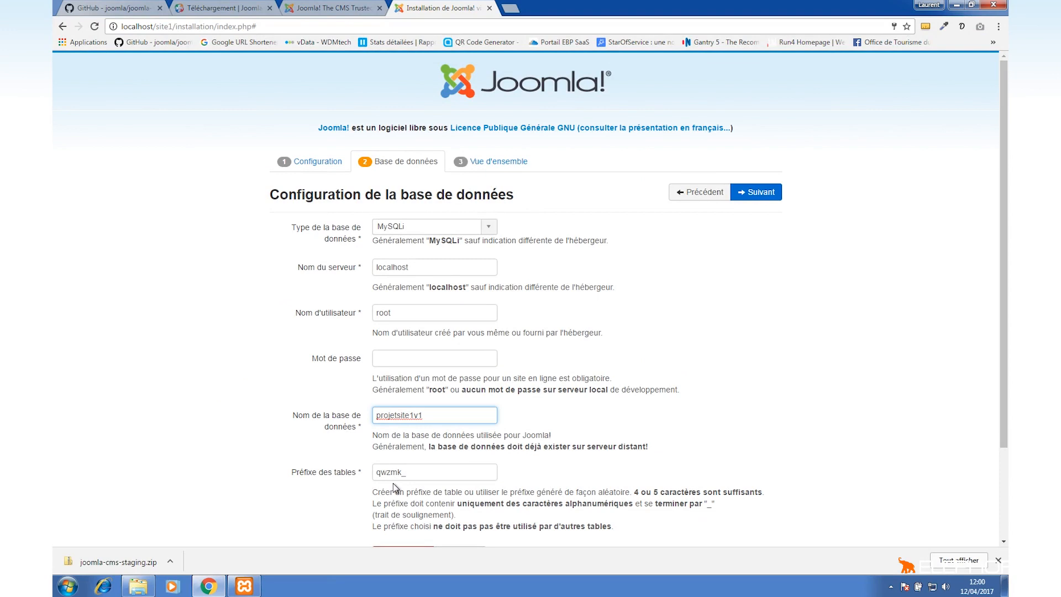
Continue to the finalisation step and choose the sample data for learning Joomla, in English.
{"action": "left_click", "coordinate": [747, 197]}
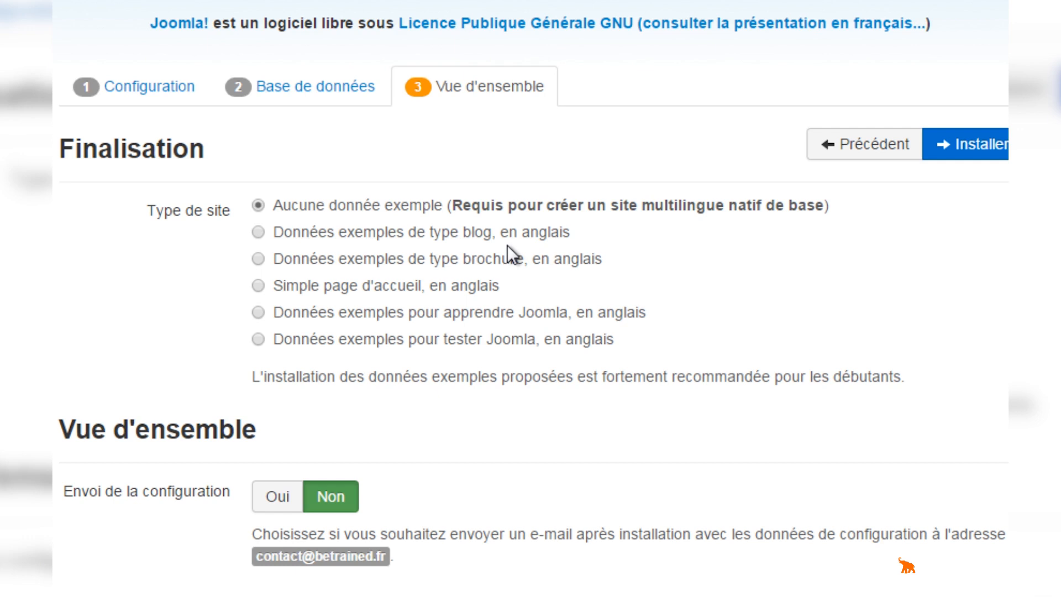
{"action": "left_click", "coordinate": [598, 236]}
{"action": "left_click", "coordinate": [390, 325]}
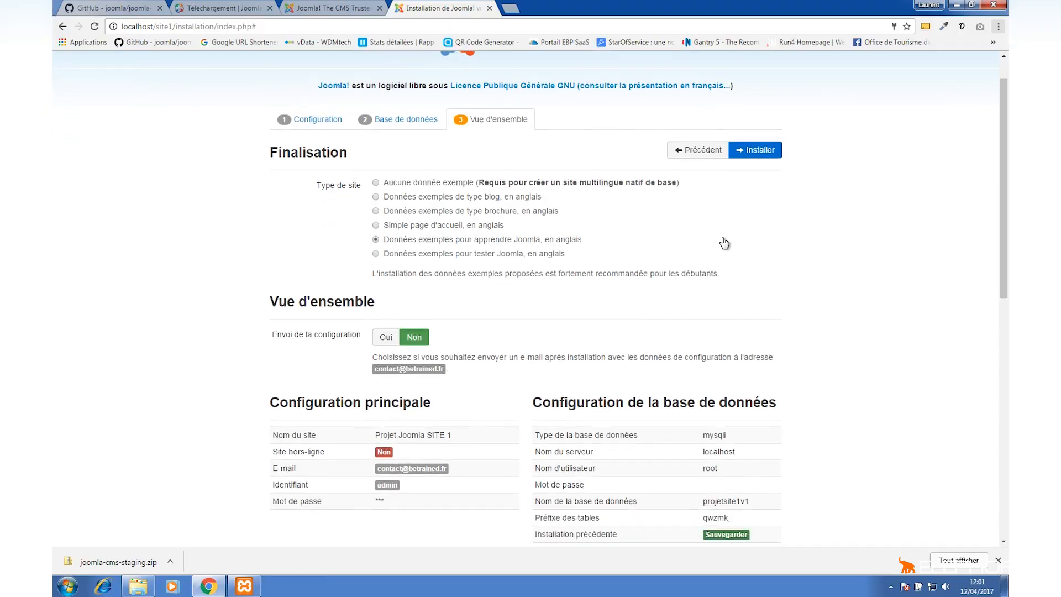
Review the recommended versus current PHP settings table further down the overview.
{"action": "scroll", "coordinate": [590, 239], "scroll_direction": "down", "scroll_amount": 8}
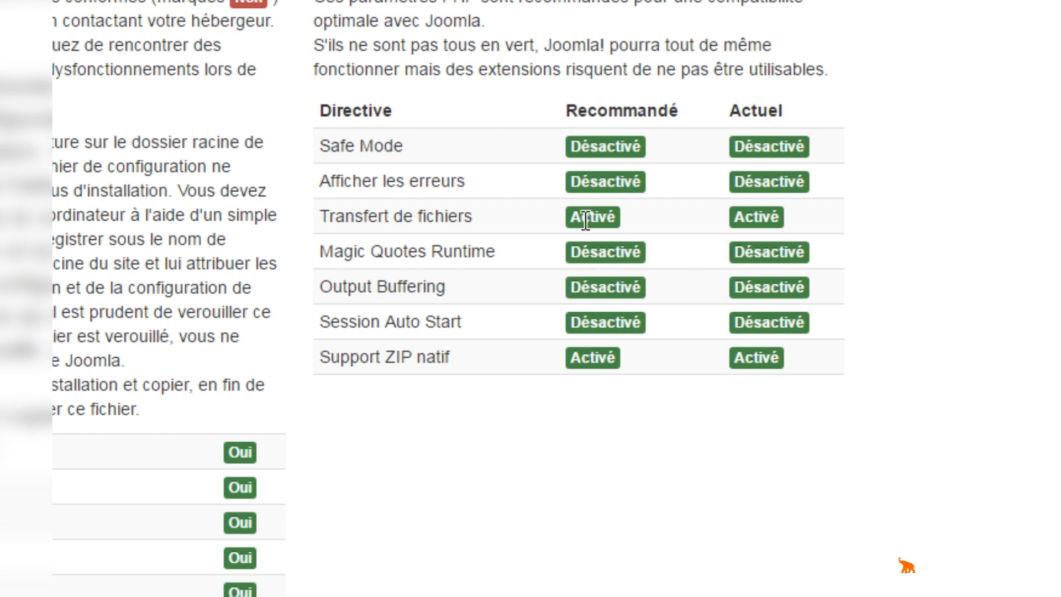
{"action": "left_click_drag", "start_coordinate": [462, 178], "coordinate": [342, 177]}
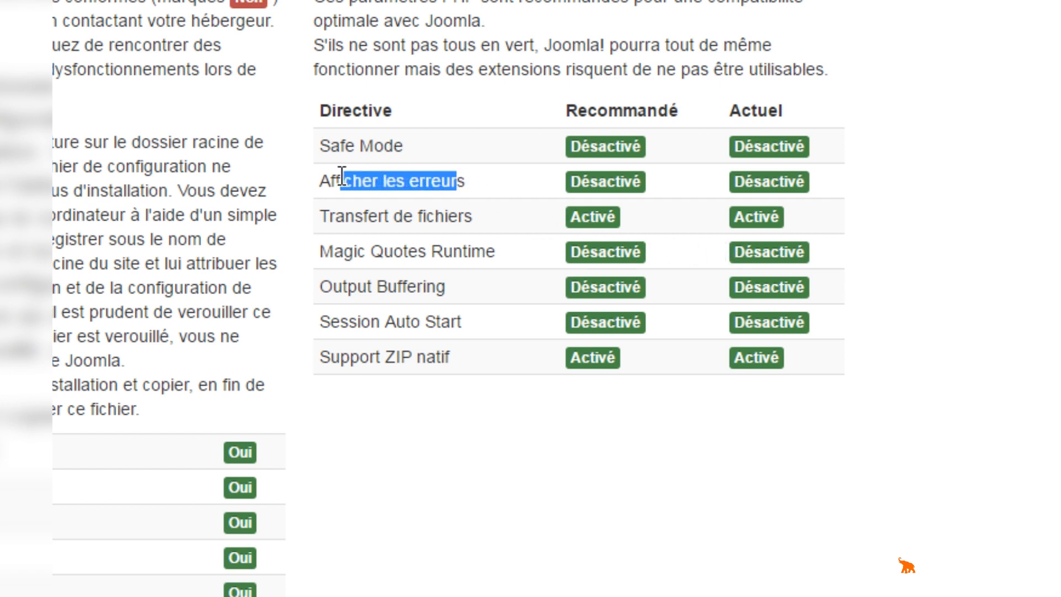
{"action": "left_click_drag", "start_coordinate": [450, 287], "coordinate": [343, 280]}
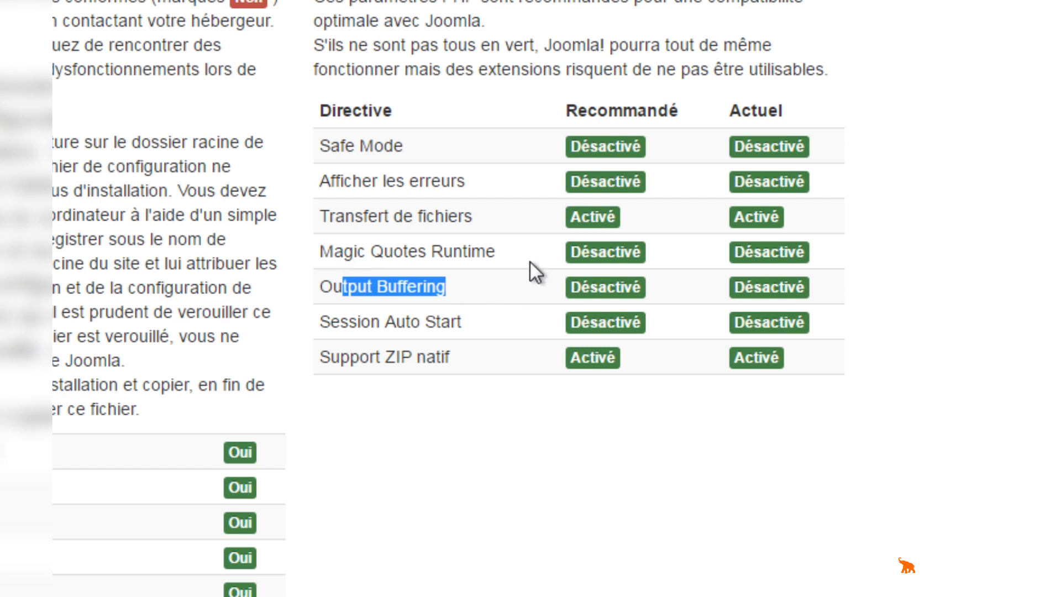
{"action": "left_click_drag", "start_coordinate": [680, 110], "coordinate": [571, 110]}
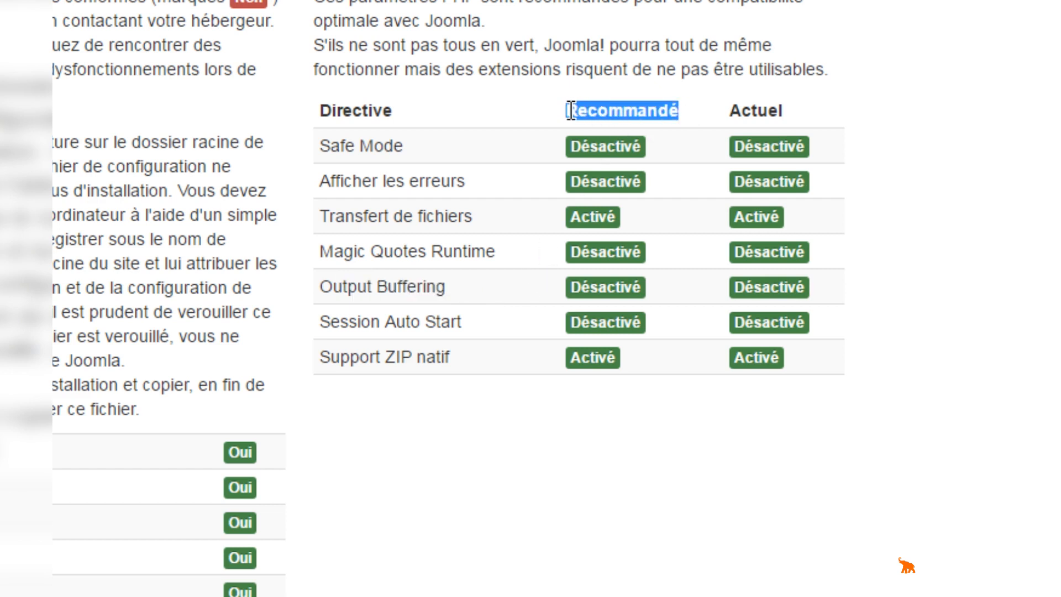
{"action": "left_click_drag", "start_coordinate": [783, 110], "coordinate": [737, 113]}
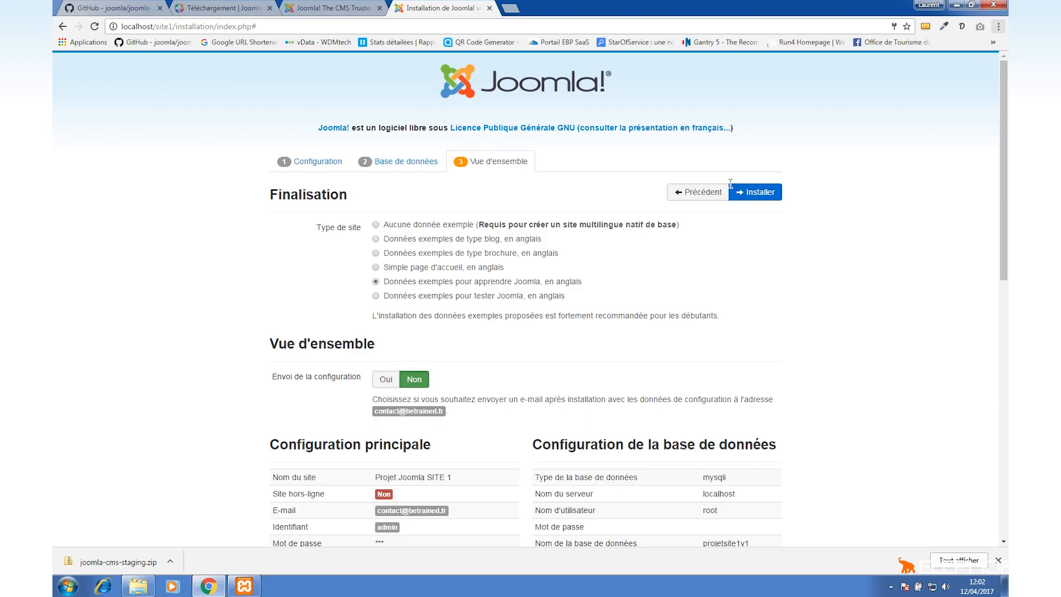
Run the installation and delete the installation directory.
{"action": "left_click", "coordinate": [760, 193]}
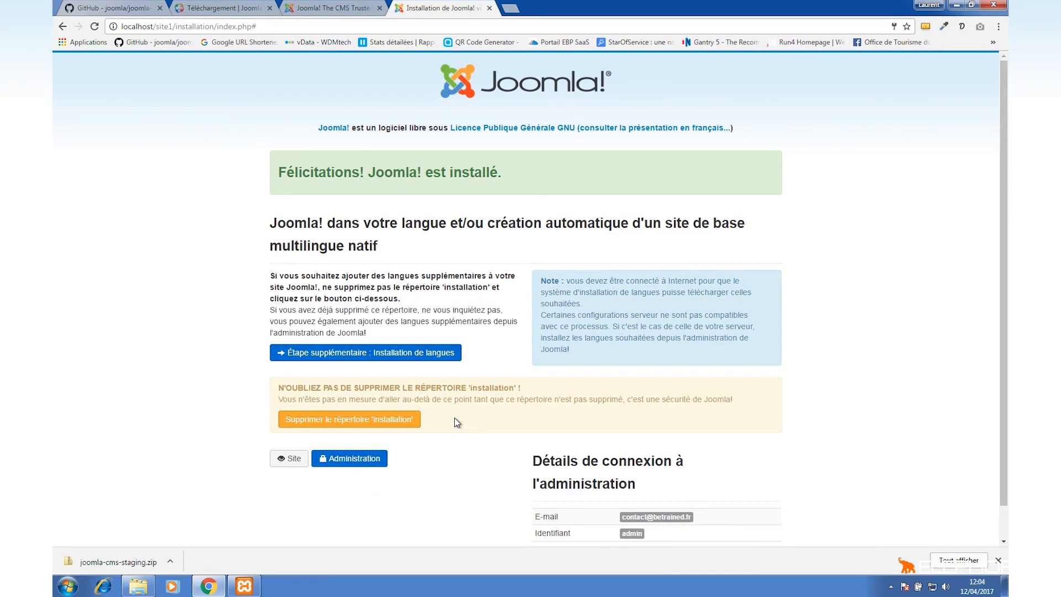
{"action": "left_click", "coordinate": [347, 424]}
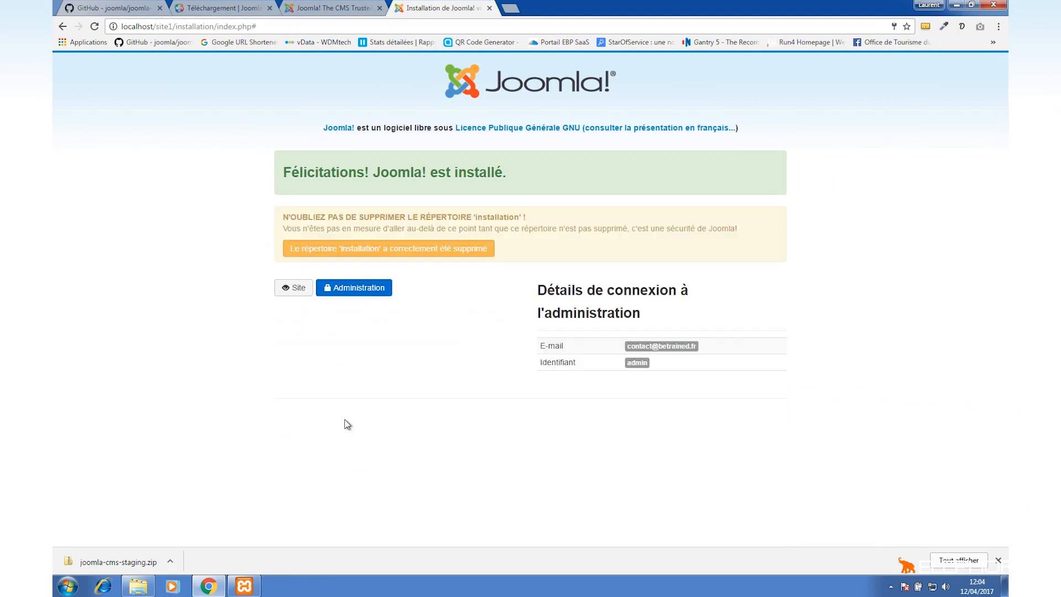
View the installed front-end site, then go to localhost/site1/administrator.
{"action": "left_click", "coordinate": [294, 294]}
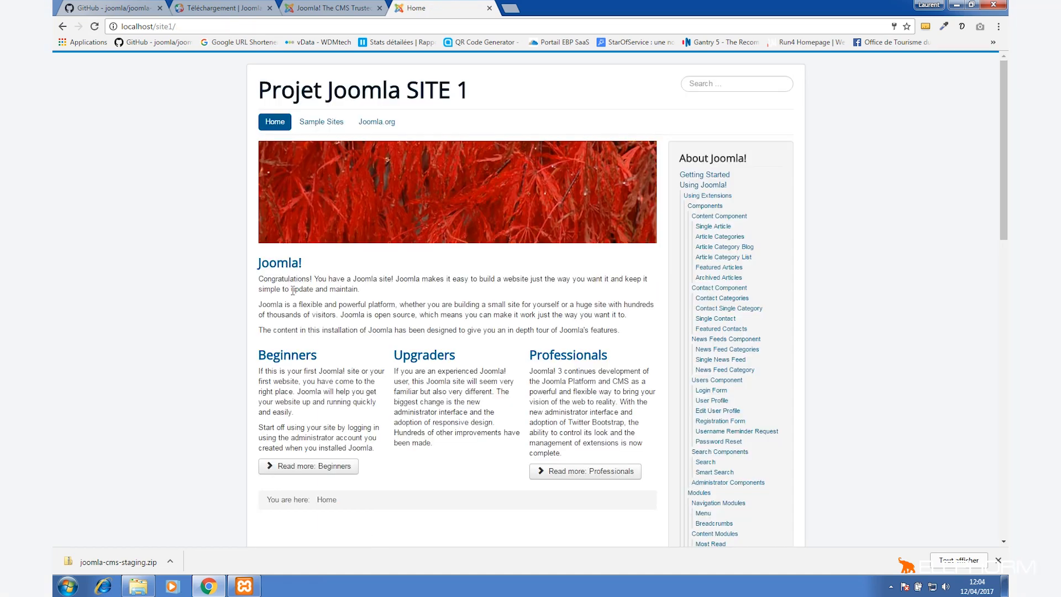
{"action": "left_click", "coordinate": [196, 29]}
{"action": "left_click", "coordinate": [197, 29]}
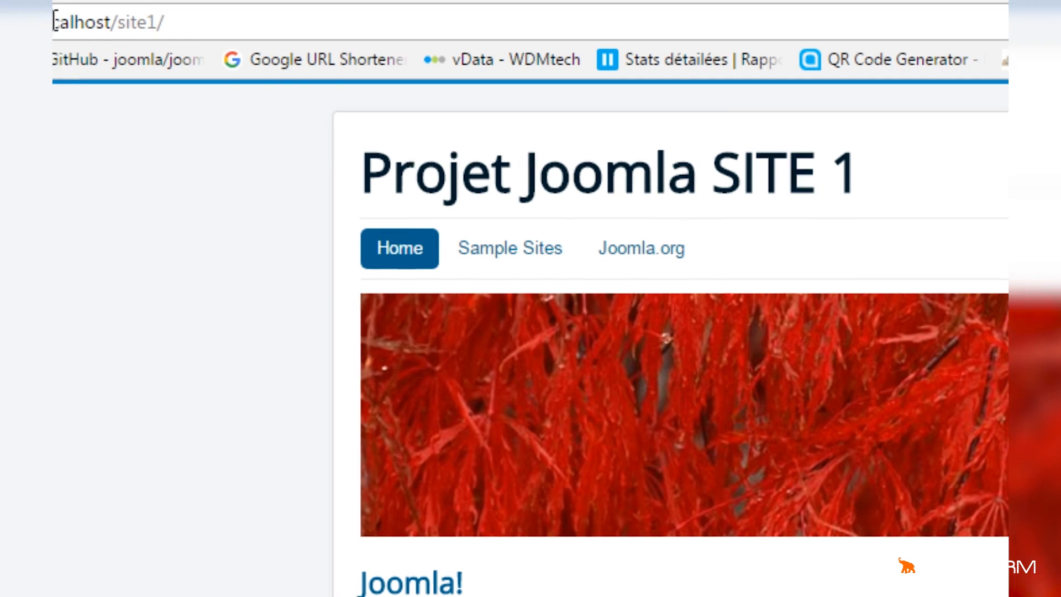
{"action": "left_click", "coordinate": [259, 22]}
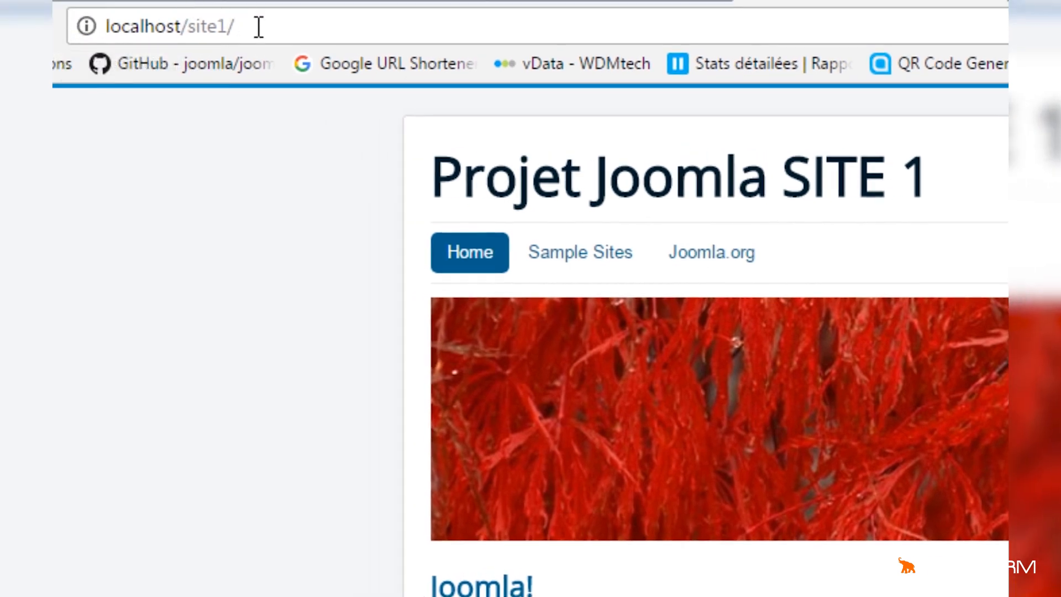
{"action": "left_click", "coordinate": [259, 26]}
{"action": "type", "text": "admin"}
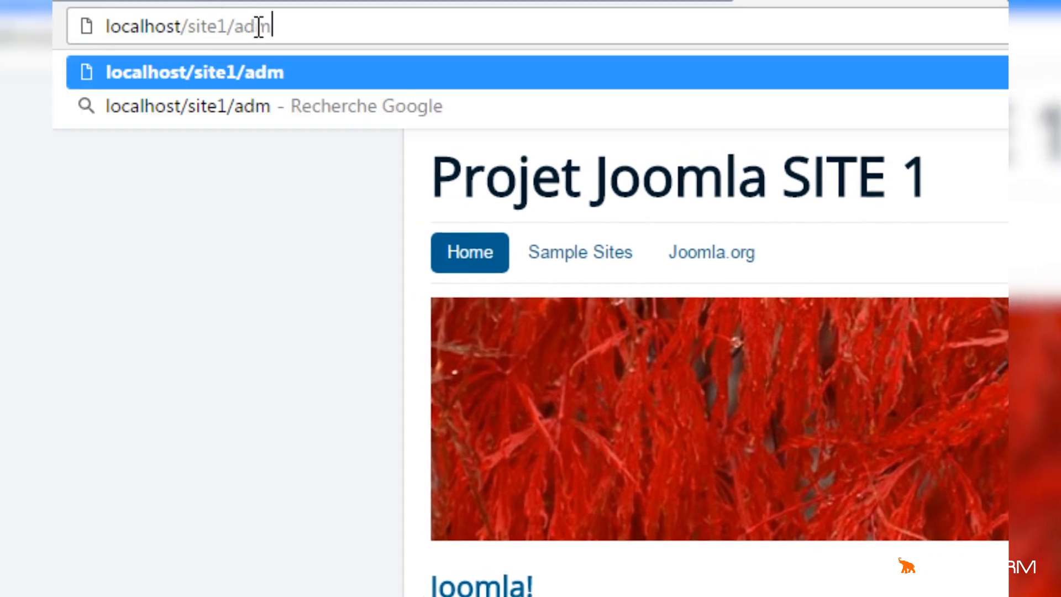
{"action": "type", "text": "istrator"}
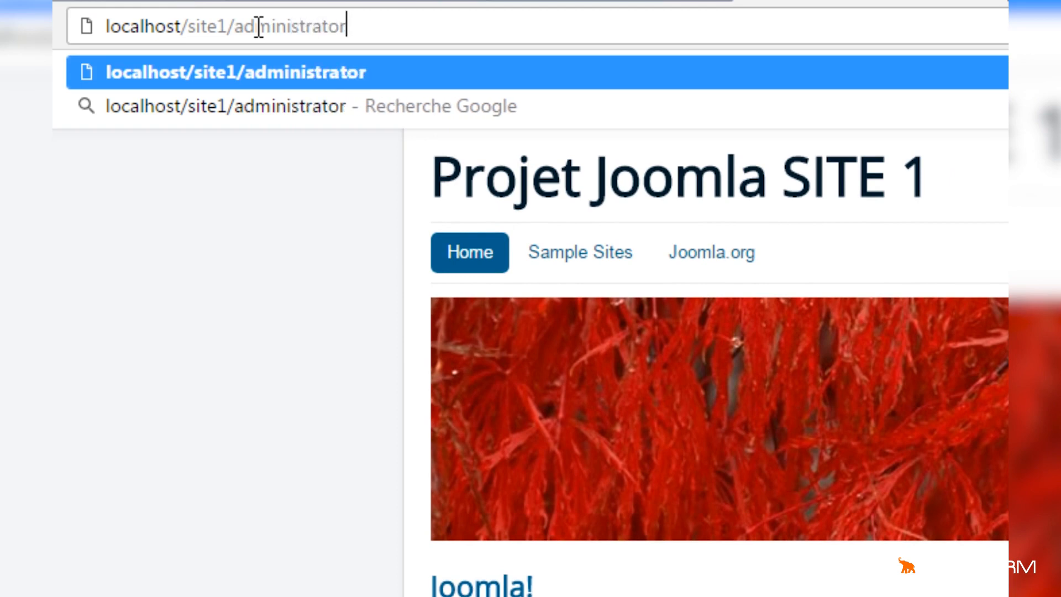
{"action": "key", "text": "Return"}
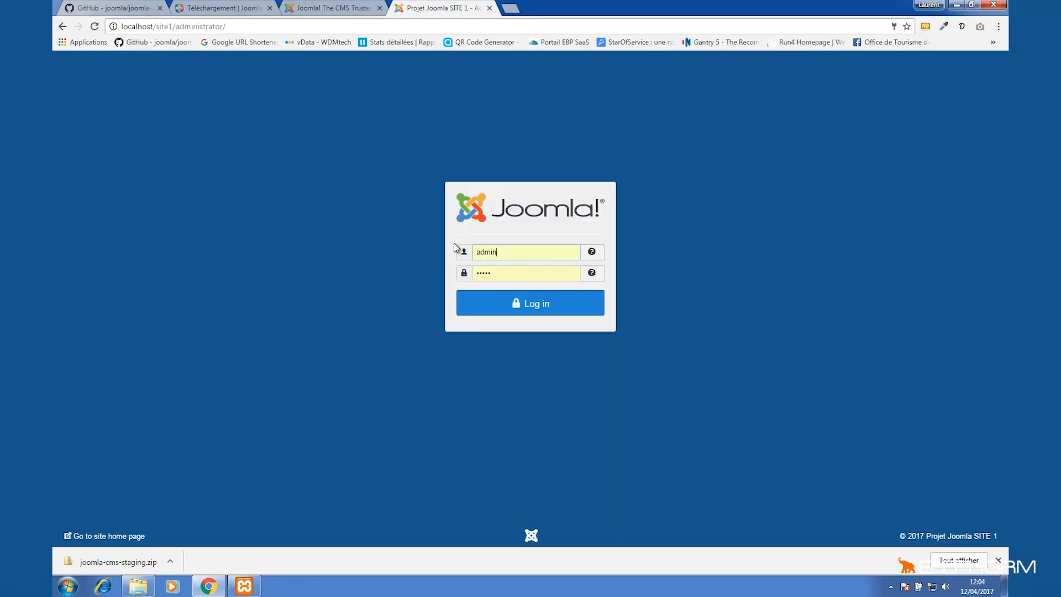
Enter the admin account password and log in to the administrator back end.
{"action": "double_click", "coordinate": [477, 275]}
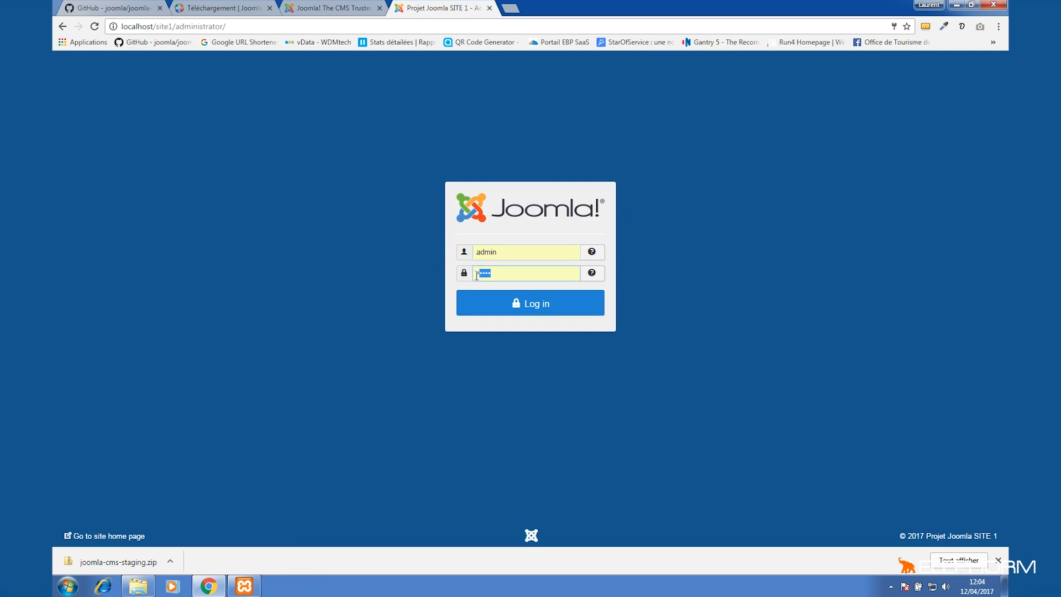
{"action": "left_click", "coordinate": [456, 238]}
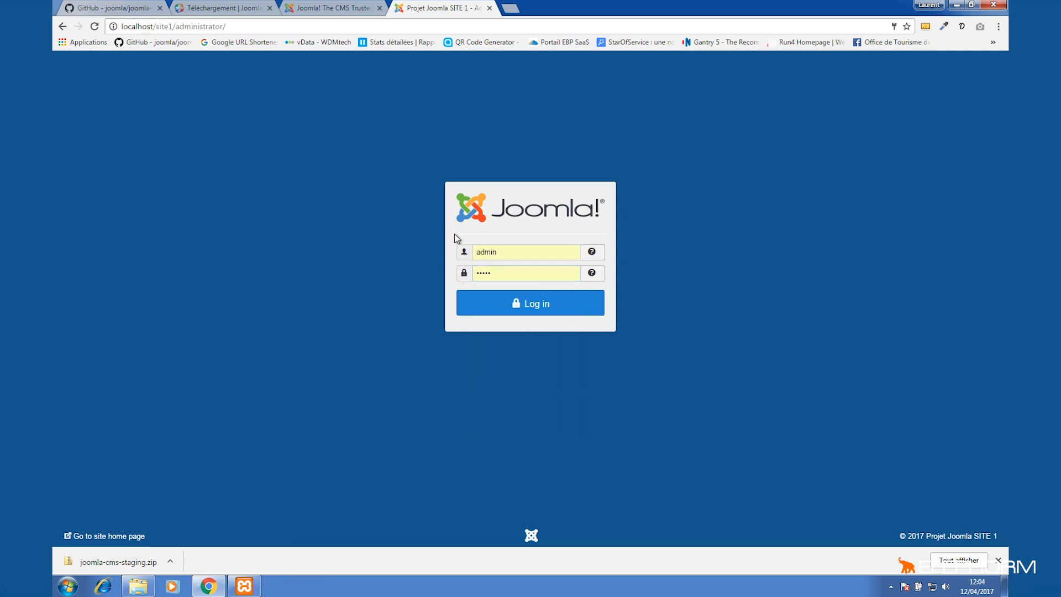
{"action": "double_click", "coordinate": [495, 274]}
{"action": "type", "text": "*********"}
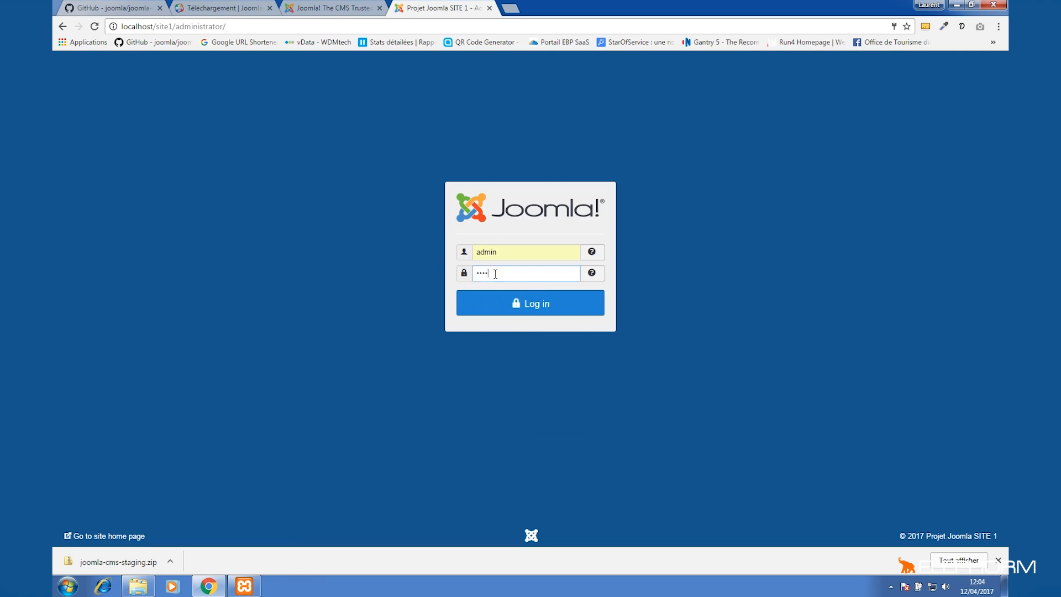
{"action": "left_click", "coordinate": [546, 310]}
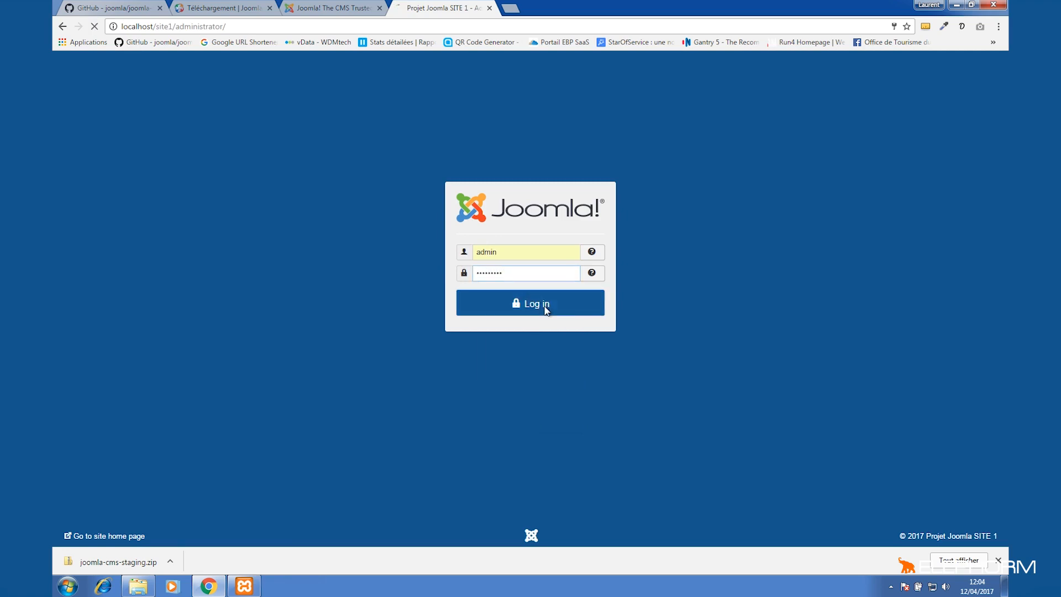